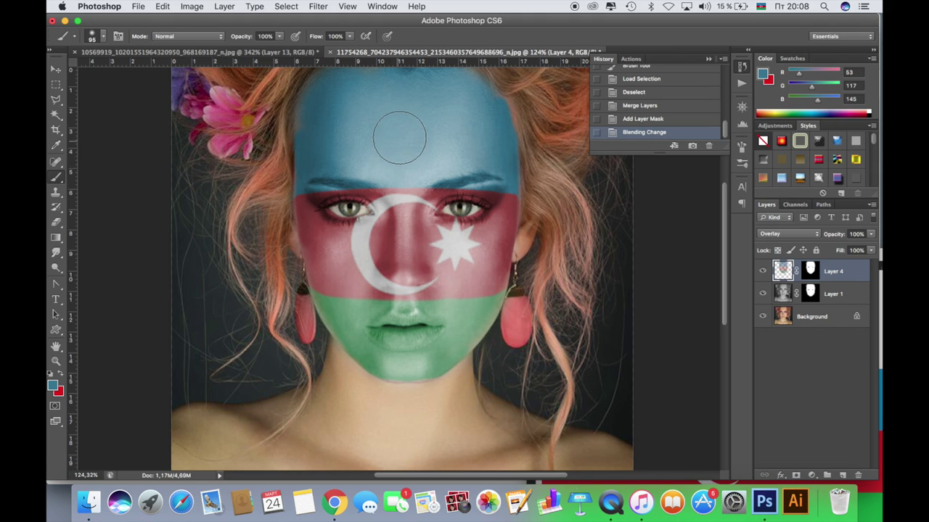
Delete the flag overlay layers, Layer 4 and Layer 1
scroll(394, 130, "up", 2)
scroll(400, 138, "up", 3)
scroll(392, 123, "up", 3)
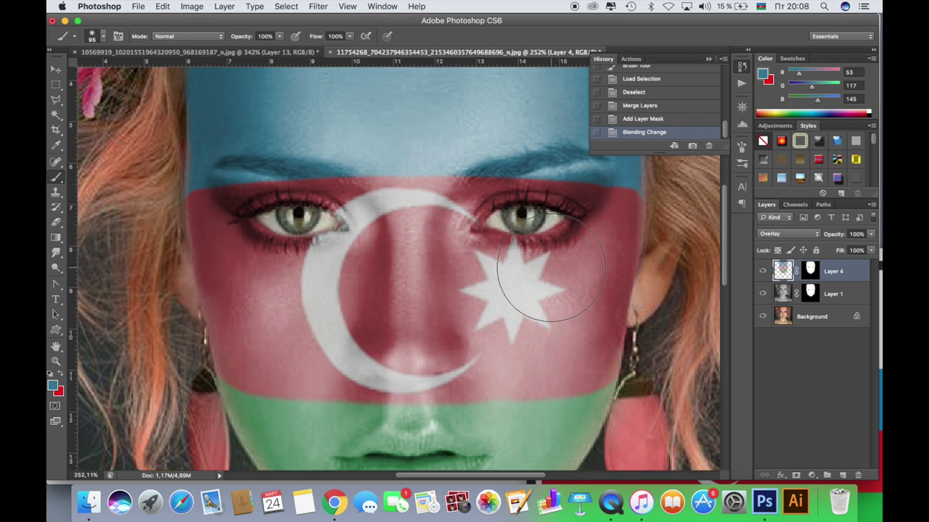
scroll(518, 280, "up", 3)
scroll(550, 267, "down", 8)
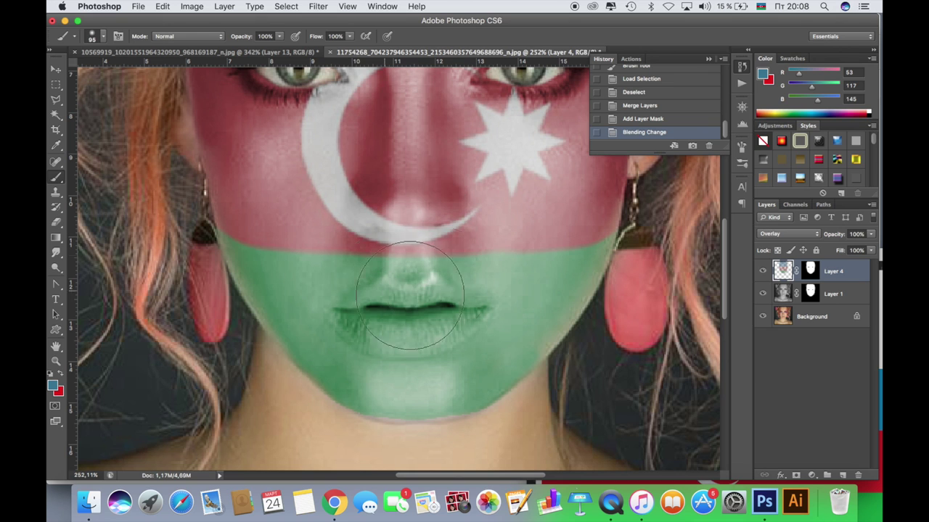
scroll(402, 225, "down", 1)
scroll(402, 227, "down", 2)
scroll(400, 231, "down", 2)
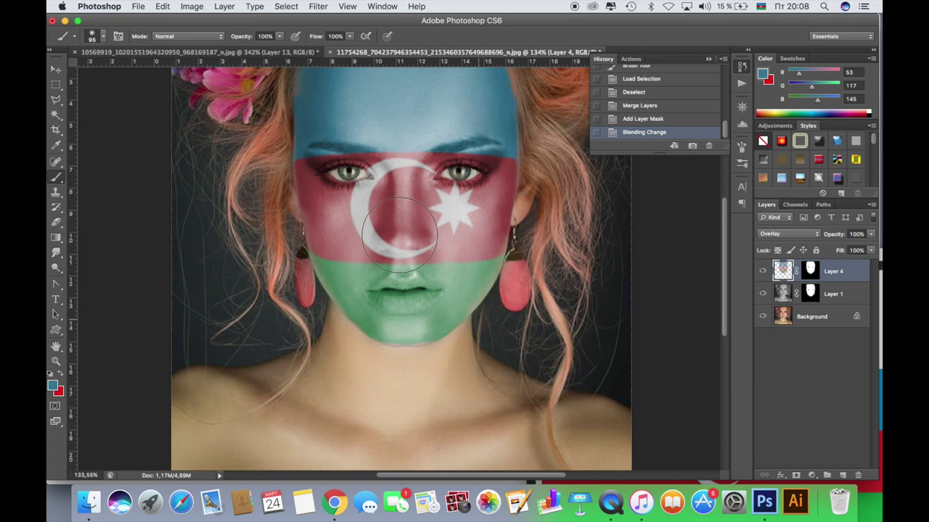
scroll(399, 235, "down", 2)
scroll(398, 239, "down", 2)
scroll(397, 233, "up", 3)
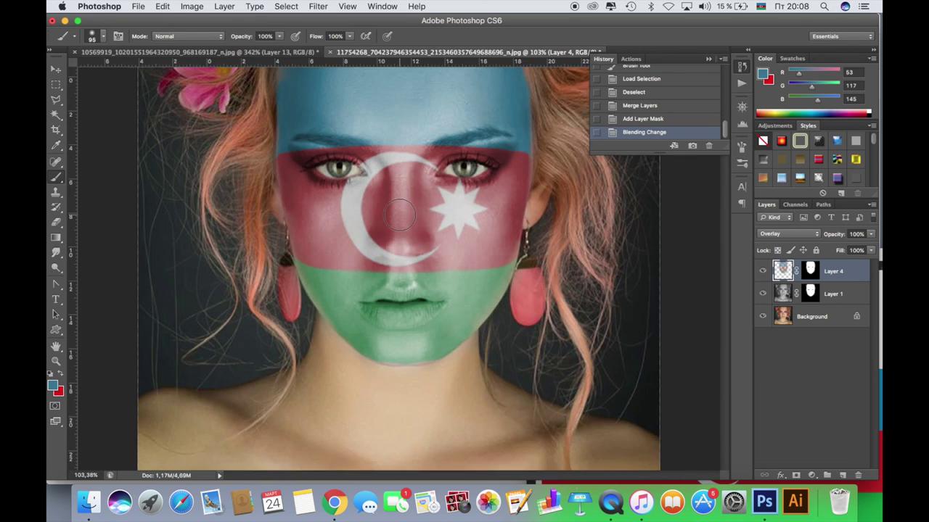
scroll(399, 218, "up", 1)
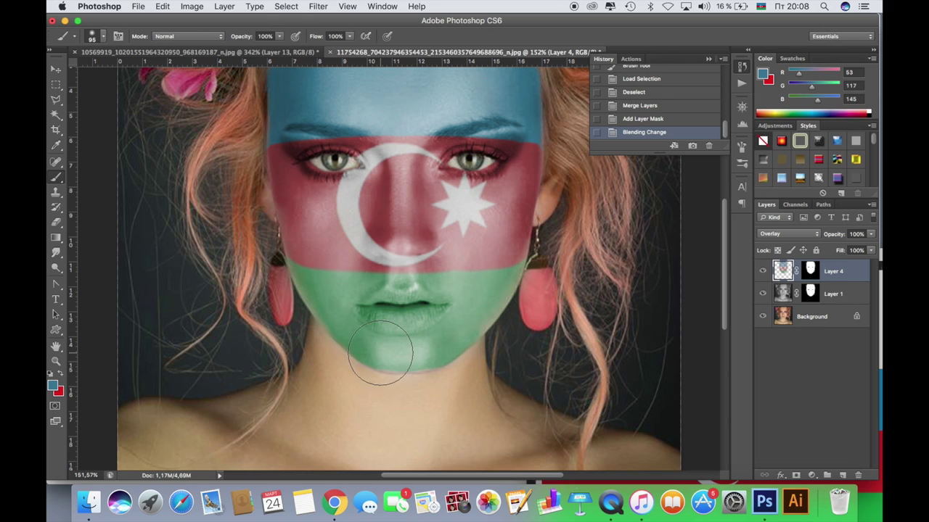
scroll(473, 196, "up", 2)
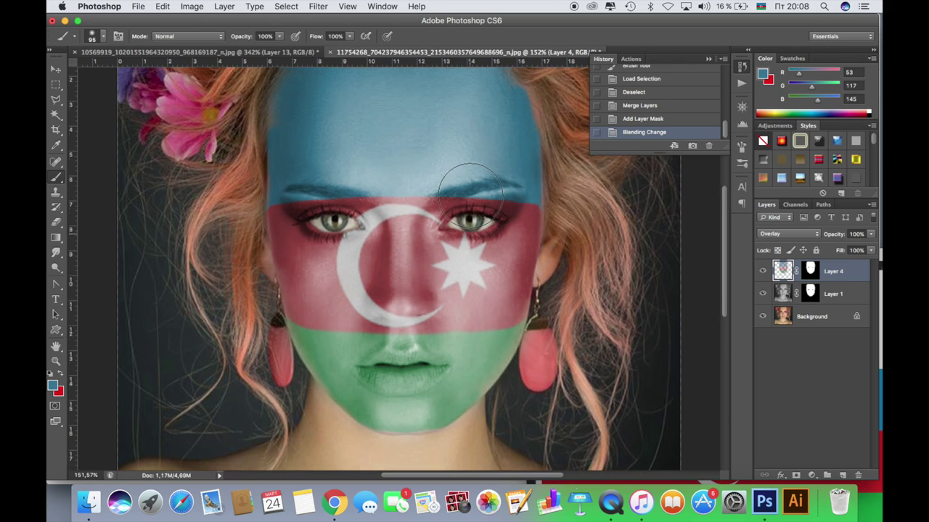
scroll(478, 187, "up", 2)
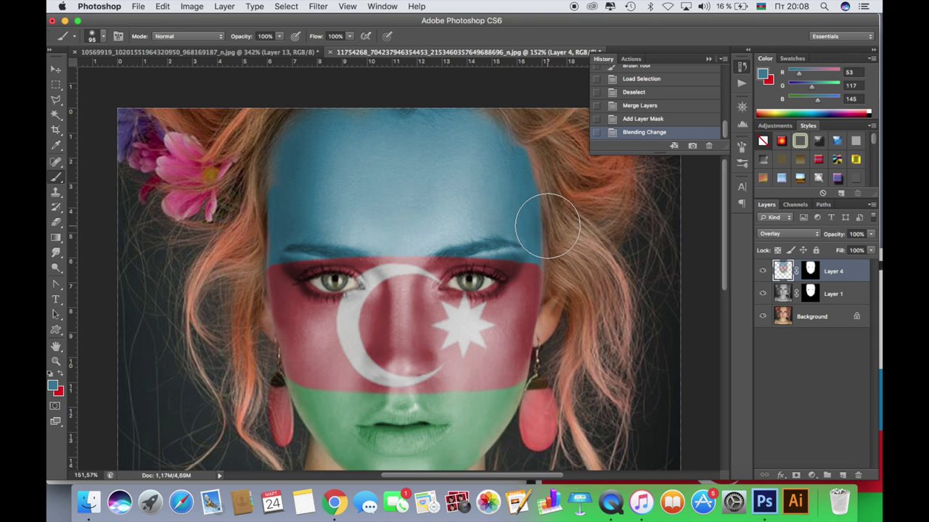
scroll(544, 224, "down", 3)
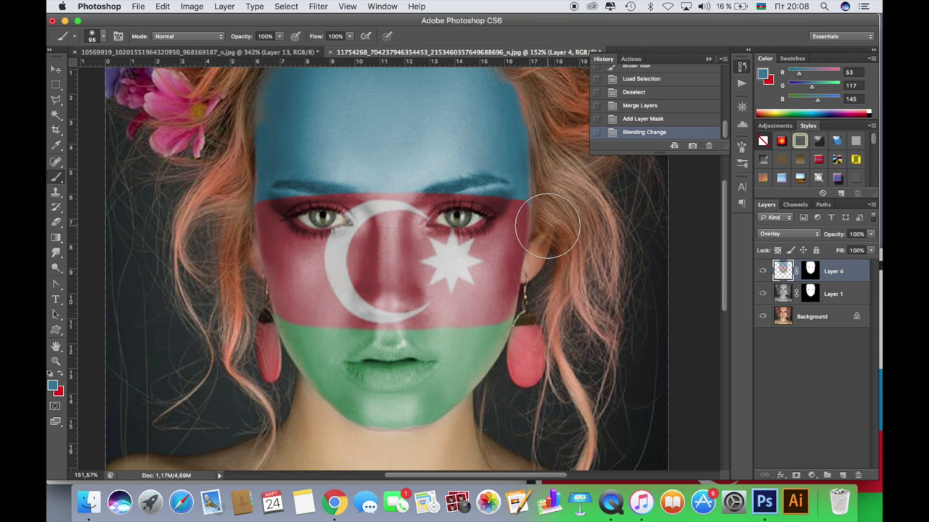
left_click(853, 294, "shift")
key("Delete")
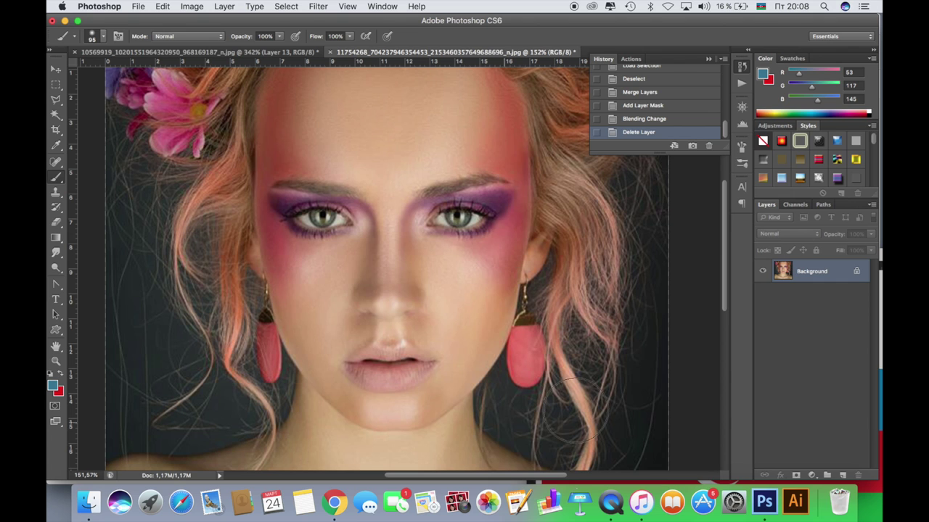
Duplicate the portrait Background onto a new Layer 1 and enter Quick Mask mode
scroll(575, 408, "down", 3)
scroll(576, 407, "up", 2)
scroll(575, 411, "up", 1)
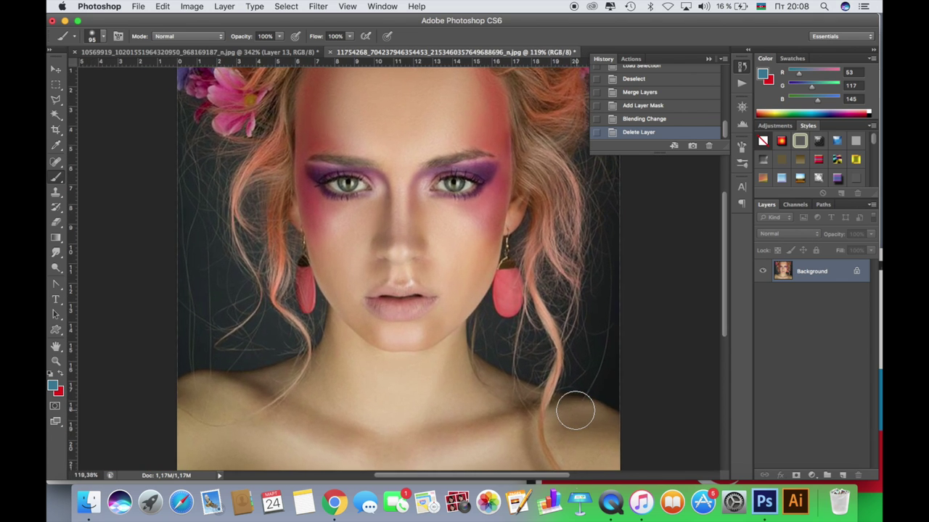
scroll(575, 411, "down", 1)
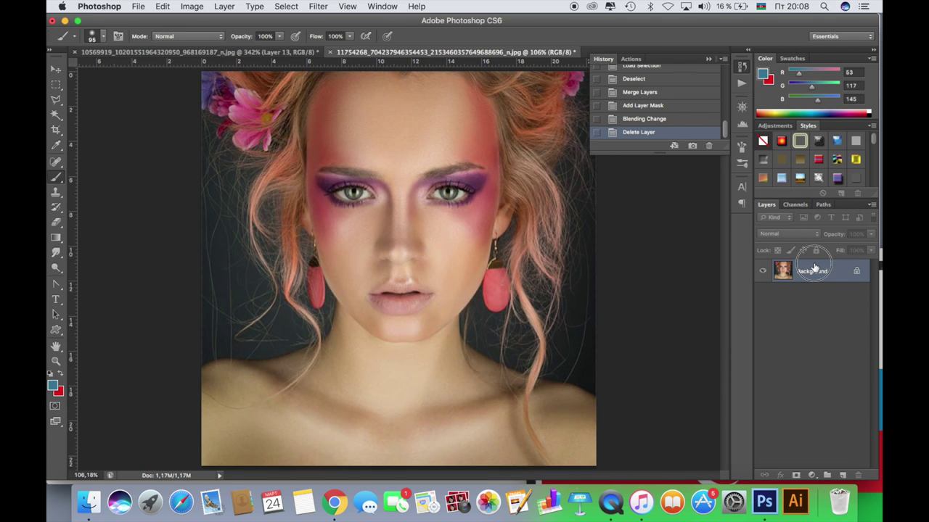
key("ctrl+j")
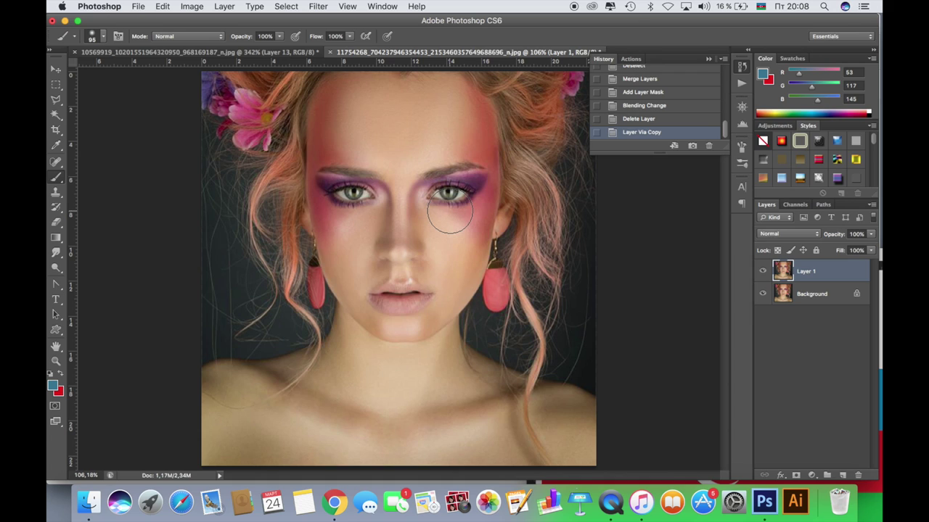
key("q")
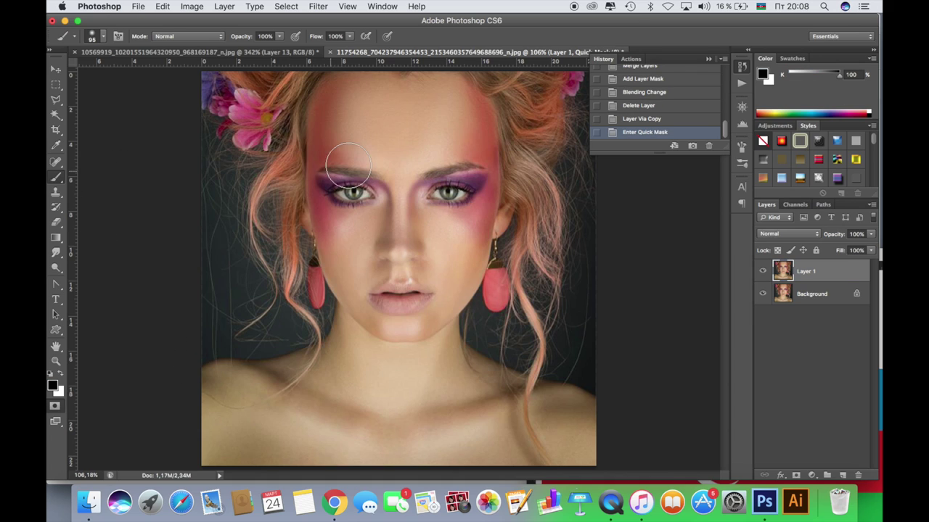
Paint a soft-brush quick mask over the forehead and cheeks, then exit to a face selection
right_click(381, 131)
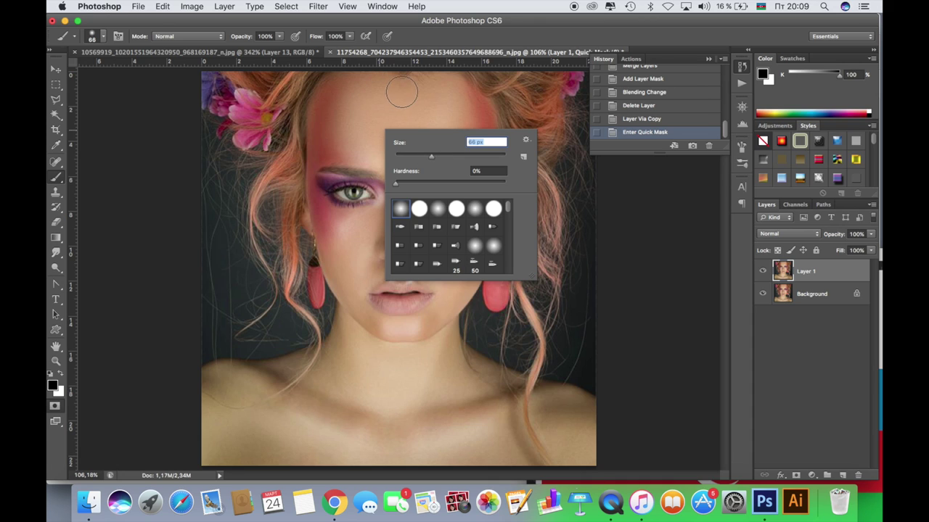
mouse_move(401, 91)
left_mouse_down()
mouse_move(405, 84)
mouse_move(480, 187)
mouse_move(449, 298)
mouse_move(383, 327)
mouse_move(356, 280)
mouse_move(348, 282)
mouse_move(330, 225)
mouse_move(323, 109)
mouse_move(328, 166)
mouse_move(383, 124)
mouse_move(383, 99)
mouse_move(360, 154)
mouse_move(457, 104)
mouse_move(462, 187)
mouse_move(435, 266)
mouse_move(387, 265)
mouse_move(384, 232)
mouse_move(430, 129)
mouse_move(385, 253)
mouse_move(442, 188)
mouse_move(404, 266)
mouse_move(349, 245)
left_mouse_up()
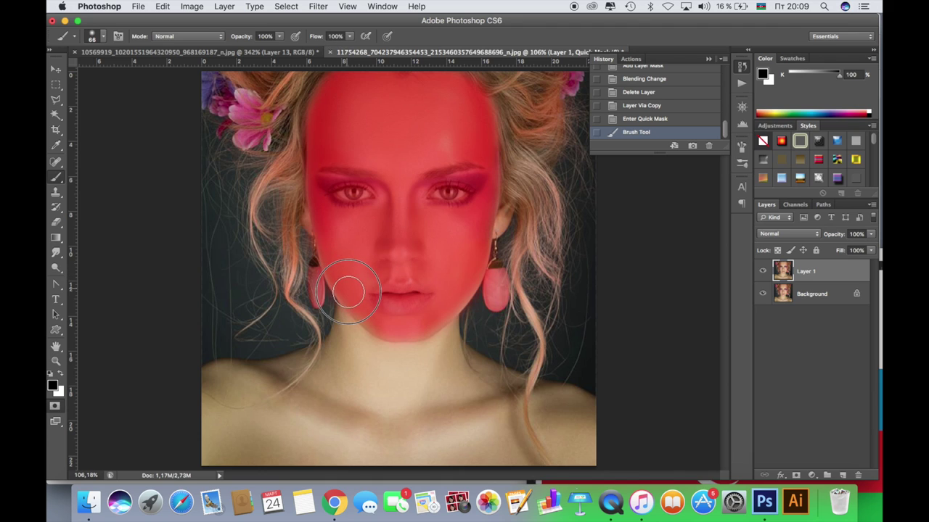
key("bracketright")
key("bracketright")
key("bracketright")
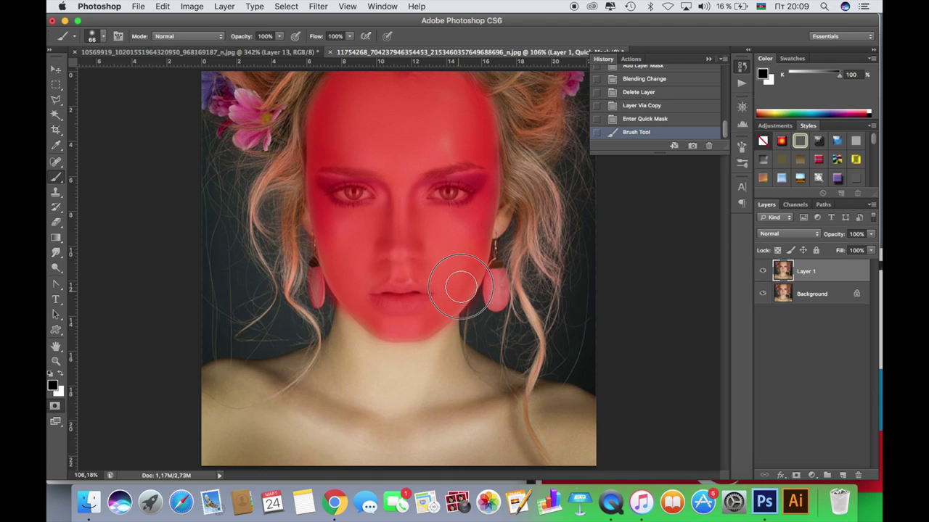
key("bracketleft")
key("bracketleft")
left_click_drag(470, 248, 384, 244)
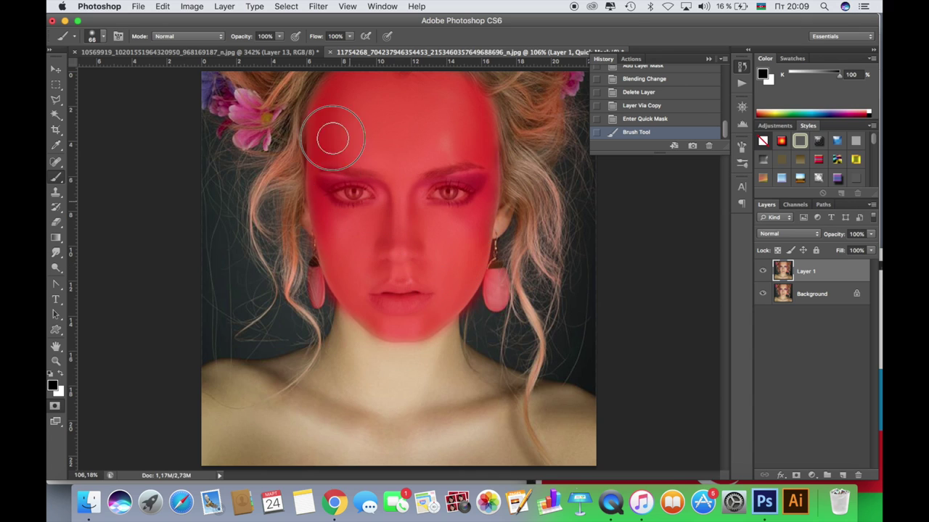
key("q")
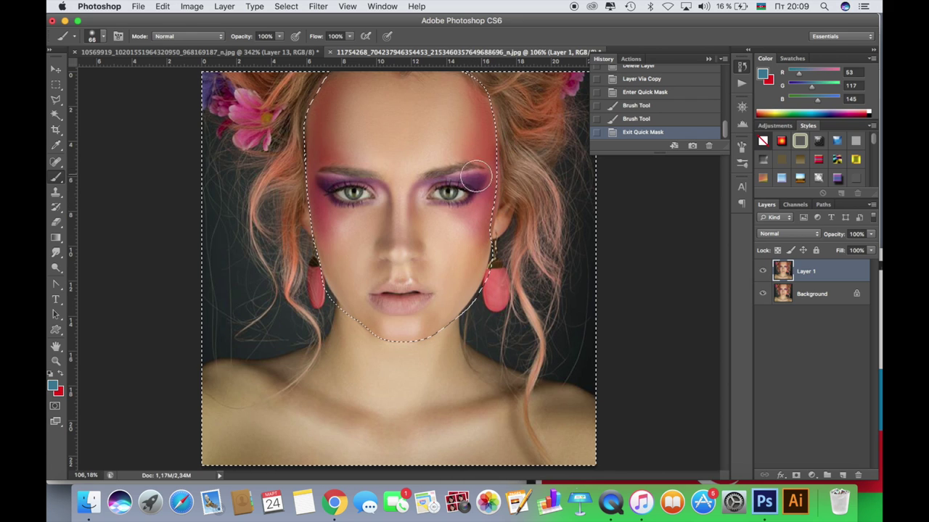
Add more quick mask to the forehead, then invert the selection to just the face
key("q")
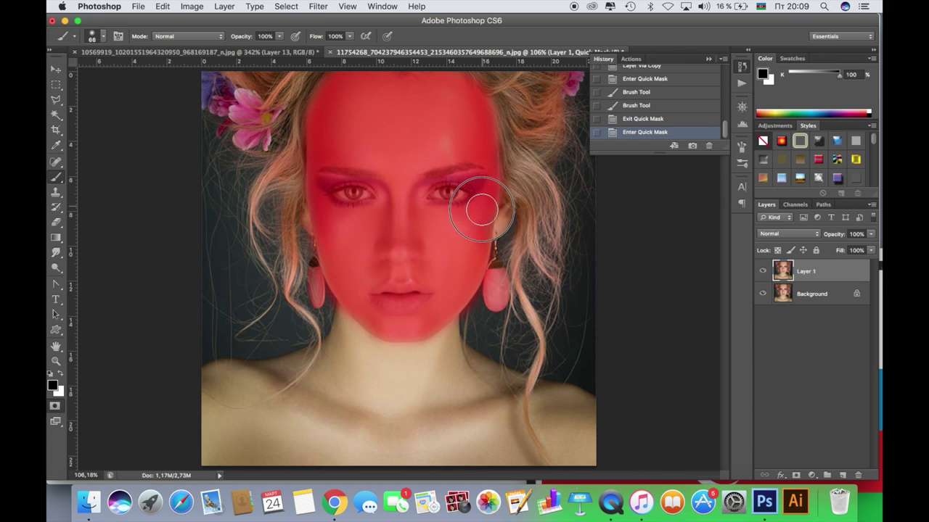
left_click_drag(481, 150, 481, 124)
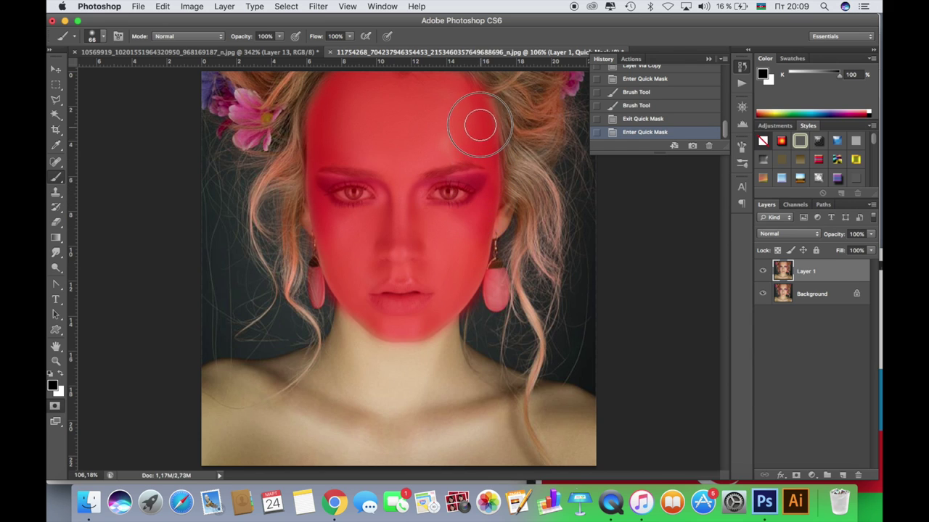
key("q")
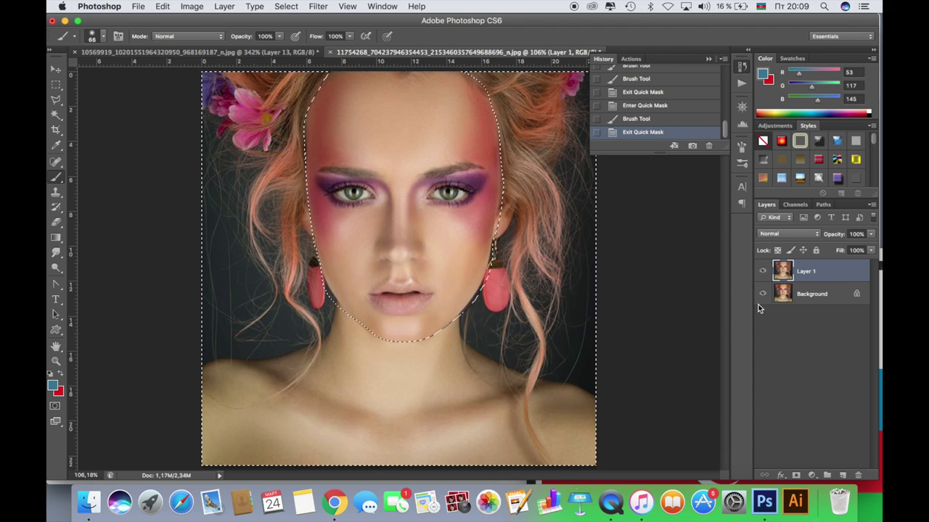
key("super+shift+i")
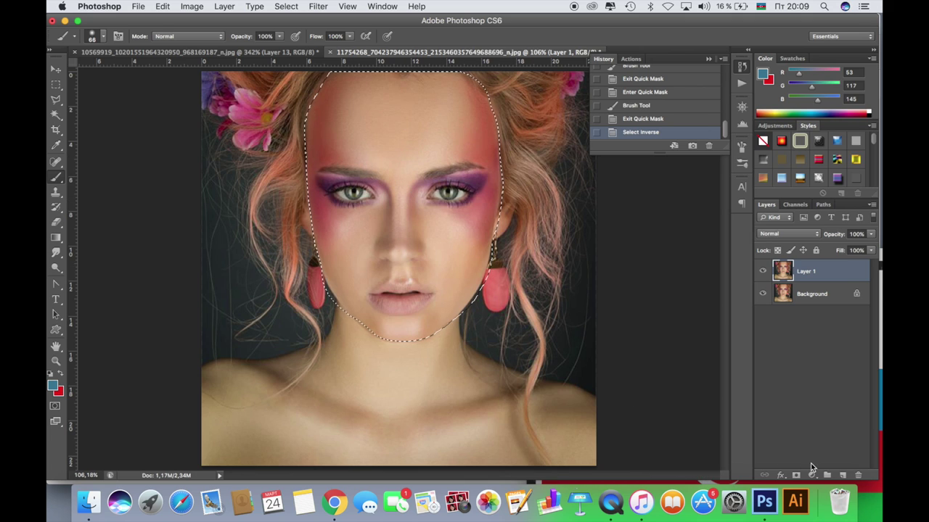
Add a layer mask to Layer 1 from the face selection and check it against the Background
left_click(795, 475)
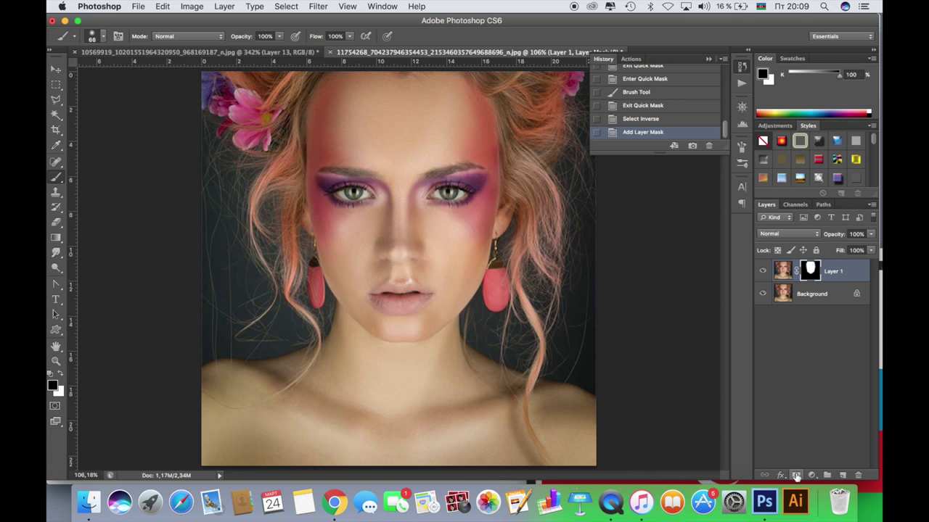
left_click(762, 293)
left_click(762, 294)
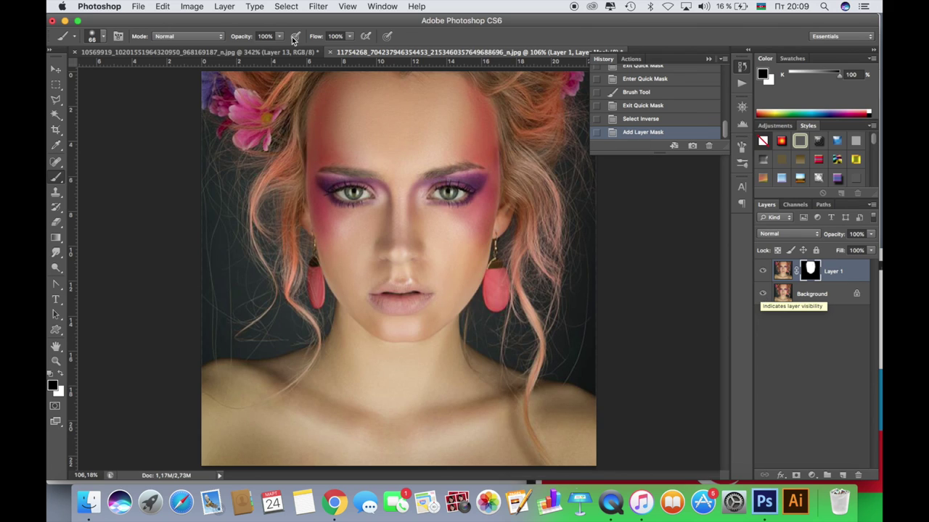
left_click(244, 54)
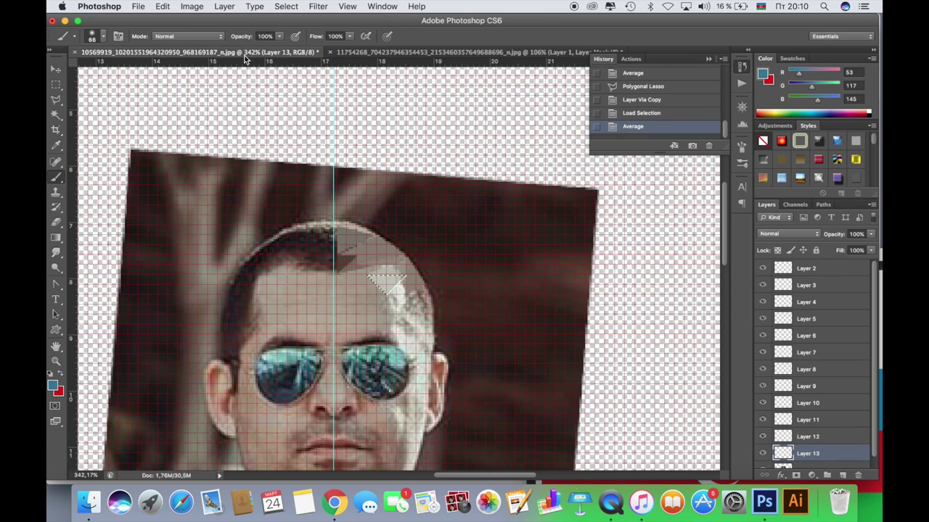
left_click(356, 54)
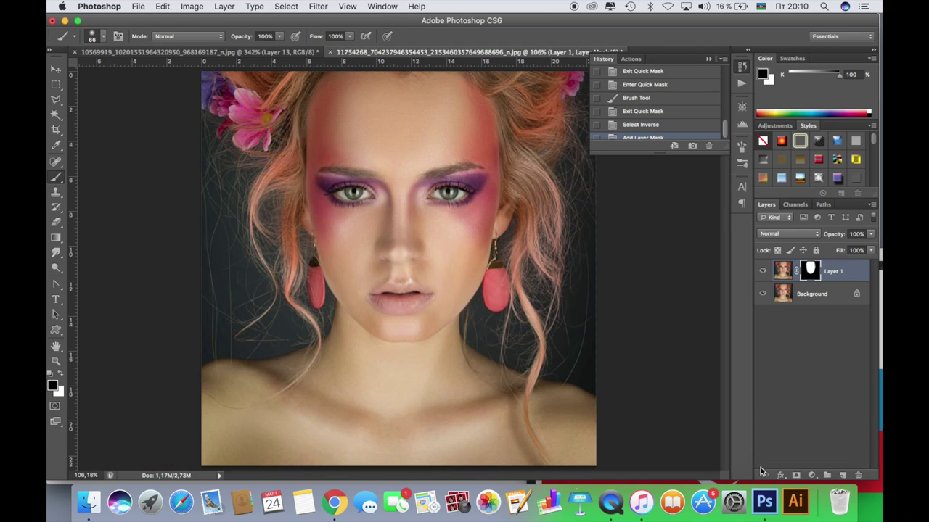
Bring the azerbaijan_1400.jpg flag window forward over the portrait
right_click(758, 503)
left_click(798, 441)
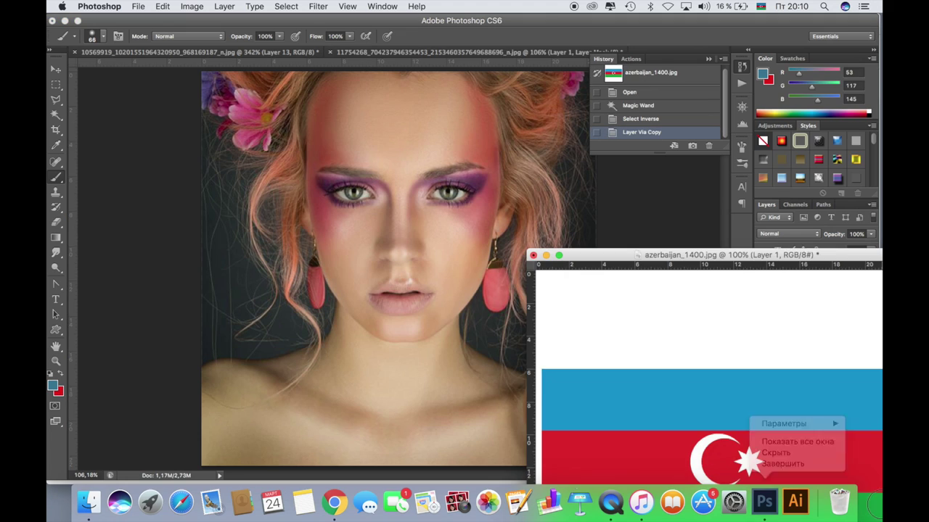
mouse_move(714, 255)
left_mouse_down()
mouse_move(310, 110)
mouse_move(466, 154)
left_mouse_up()
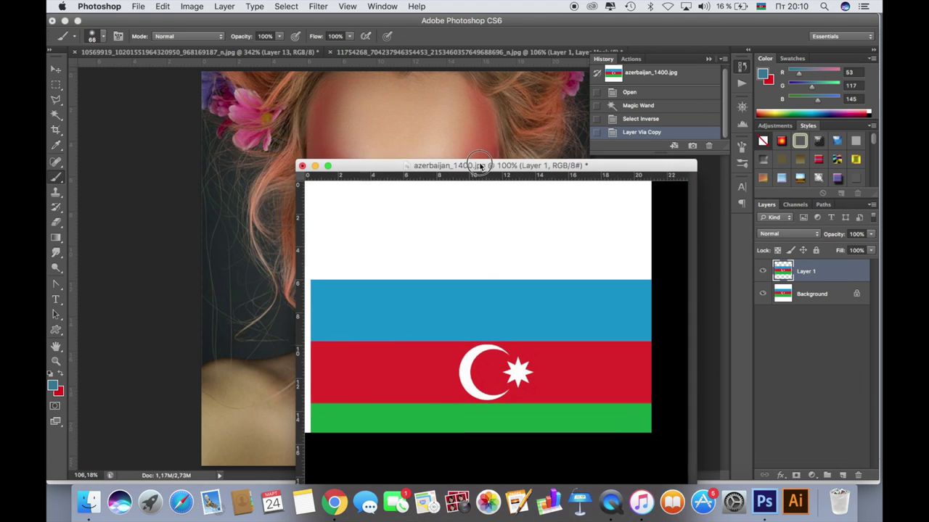
Copy the flag without its white margin to its own layer and drag it onto the woman's face
left_click(56, 118)
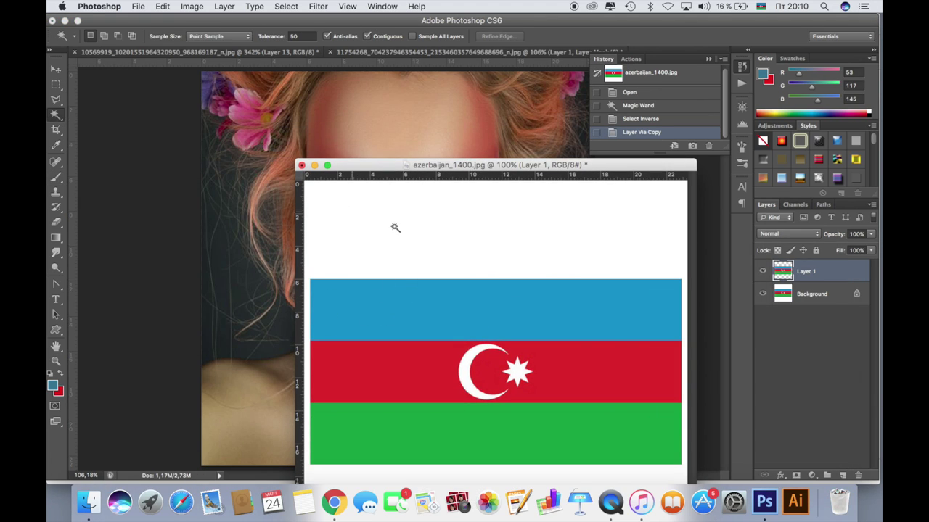
left_click(395, 226)
key("ctrl+shift+i")
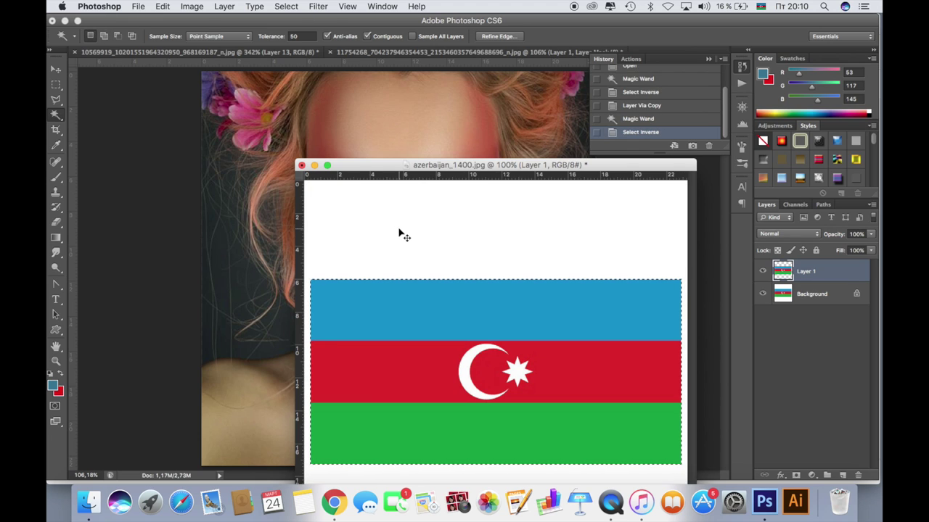
key("ctrl+j")
left_click(58, 69)
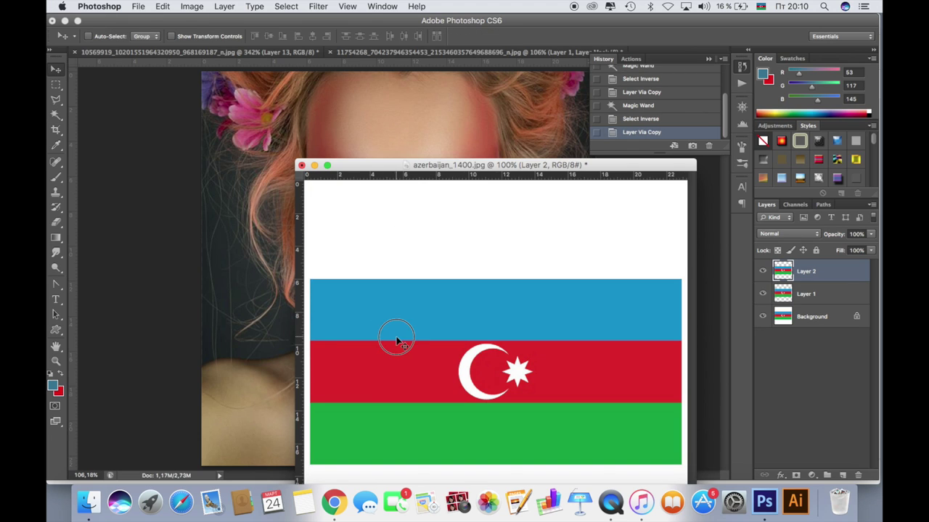
mouse_move(397, 341)
left_mouse_down()
mouse_move(275, 269)
mouse_move(318, 187)
left_mouse_up()
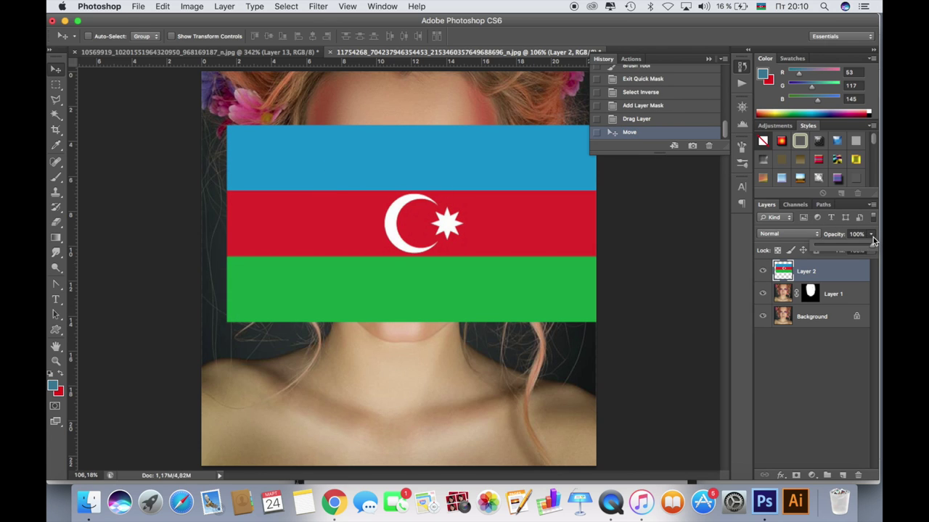
Set the flag layer to 30% opacity and enlarge it over the face
left_click_drag(873, 237, 831, 248)
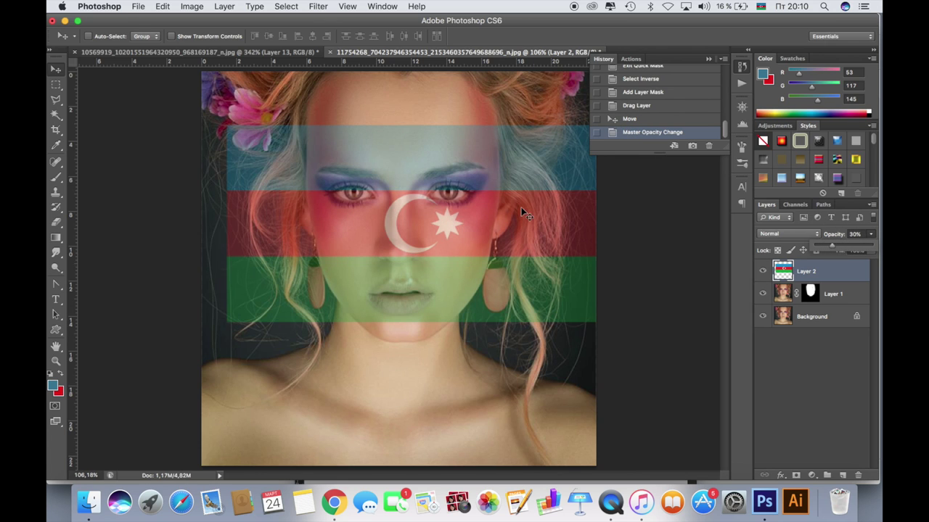
left_click_drag(520, 206, 486, 184)
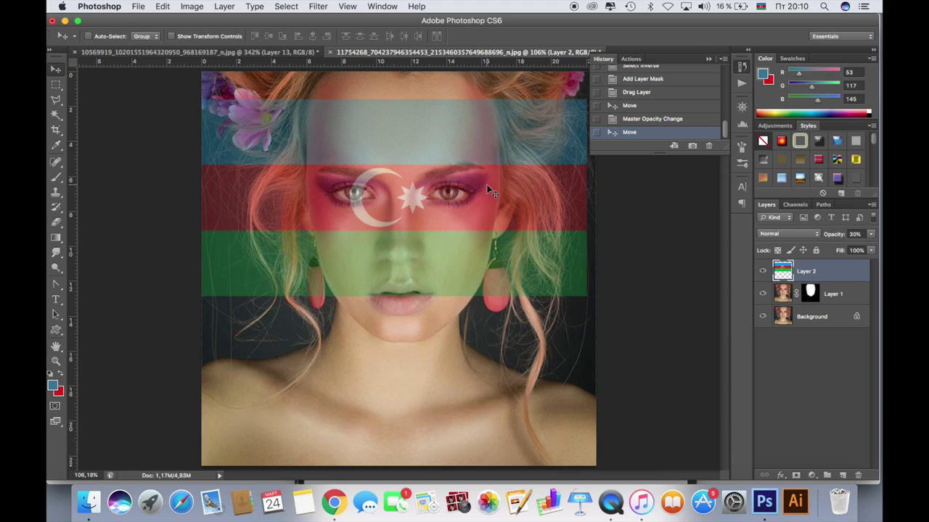
scroll(488, 190, "down", 2)
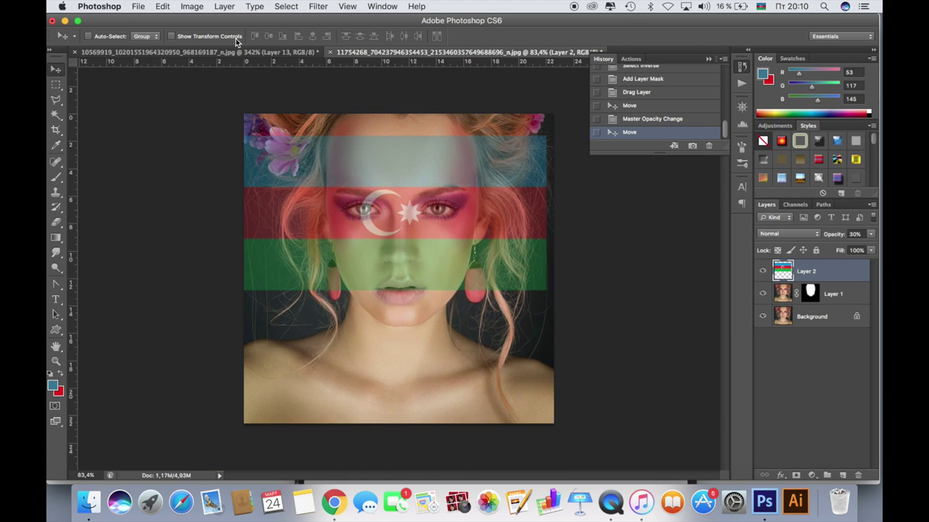
left_click(171, 36)
left_click_drag(544, 289, 732, 343)
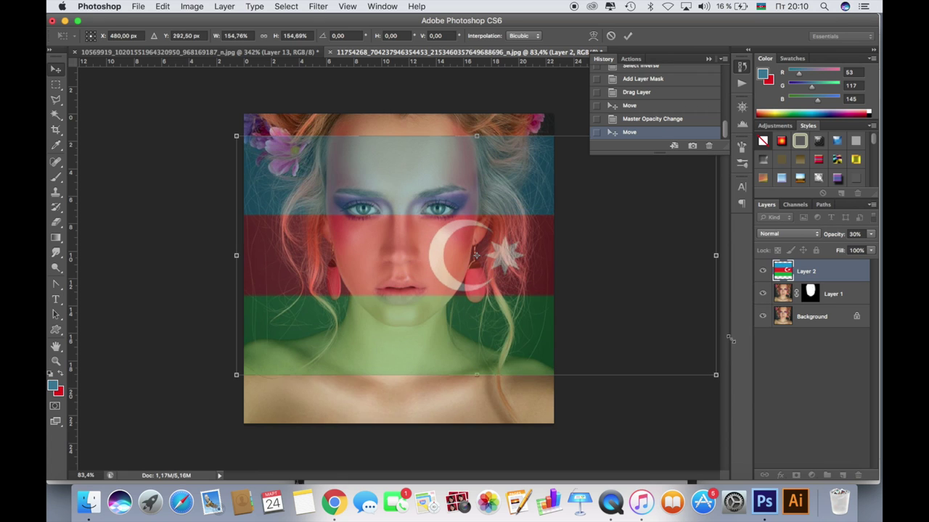
key("Return")
Reposition and slightly rescale the flag so the crescent and star span the eyes
mouse_move(508, 239)
left_mouse_down()
mouse_move(462, 207)
mouse_move(410, 216)
mouse_move(448, 217)
left_mouse_up()
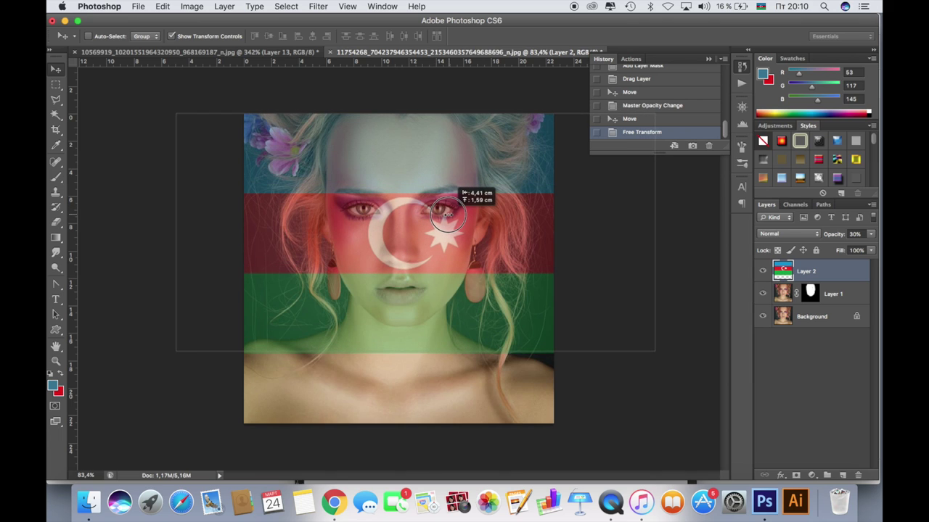
left_click_drag(450, 221, 450, 230)
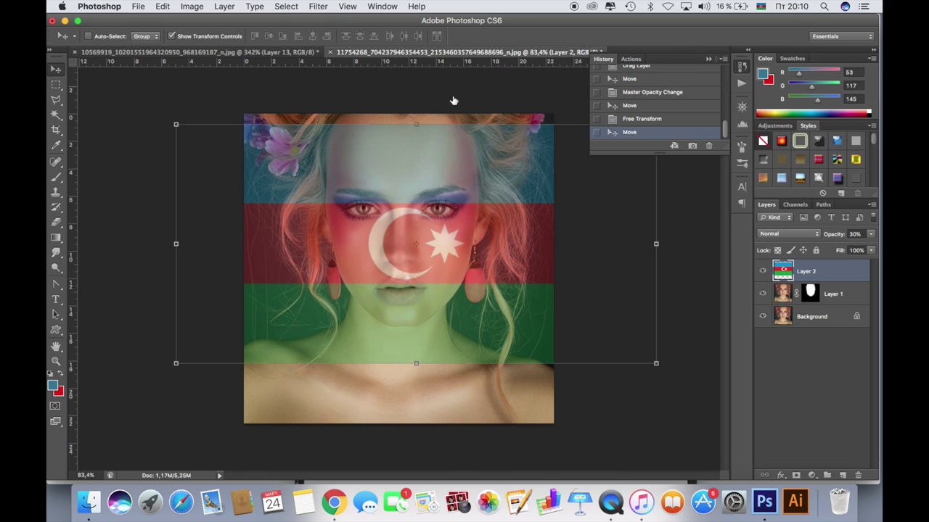
left_click_drag(176, 121, 153, 112)
key("Return")
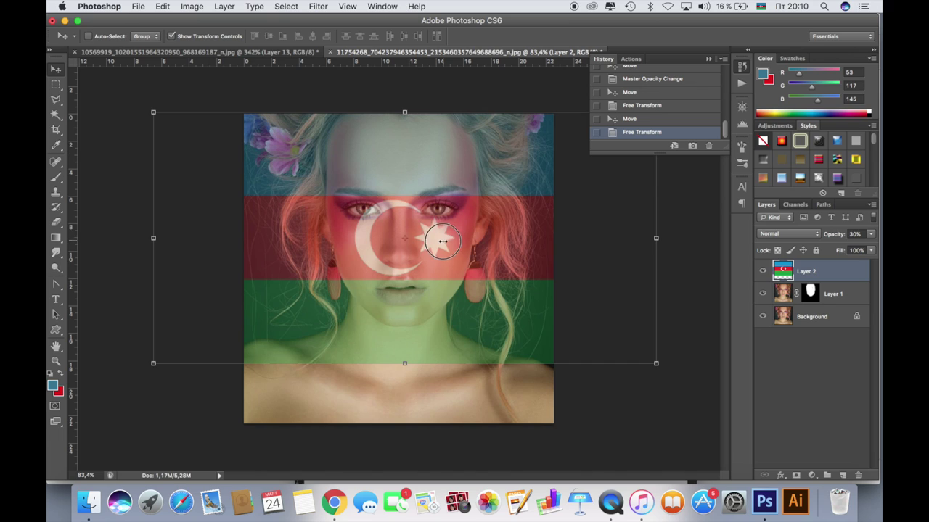
left_click_drag(442, 241, 451, 245)
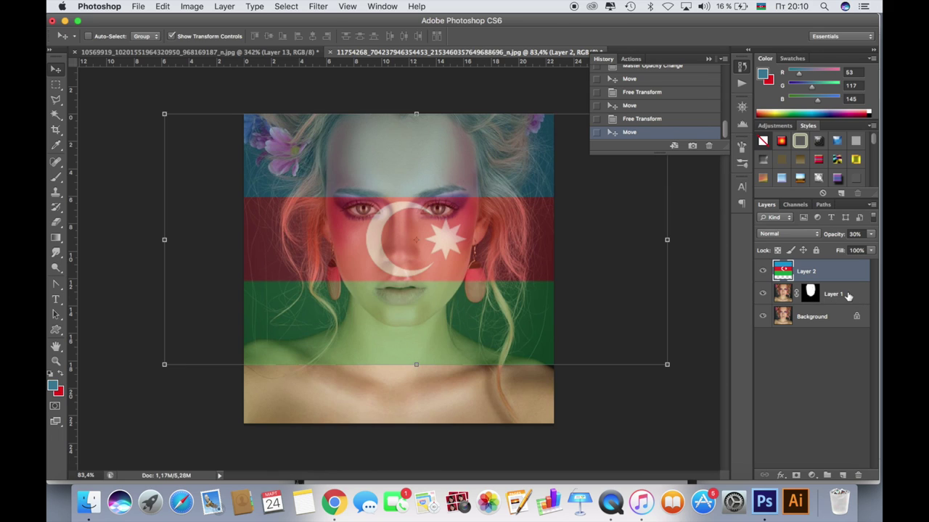
Load Layer 1's mask as a face selection and target the flag layer, Layer 2
left_click(846, 295)
left_click(812, 291)
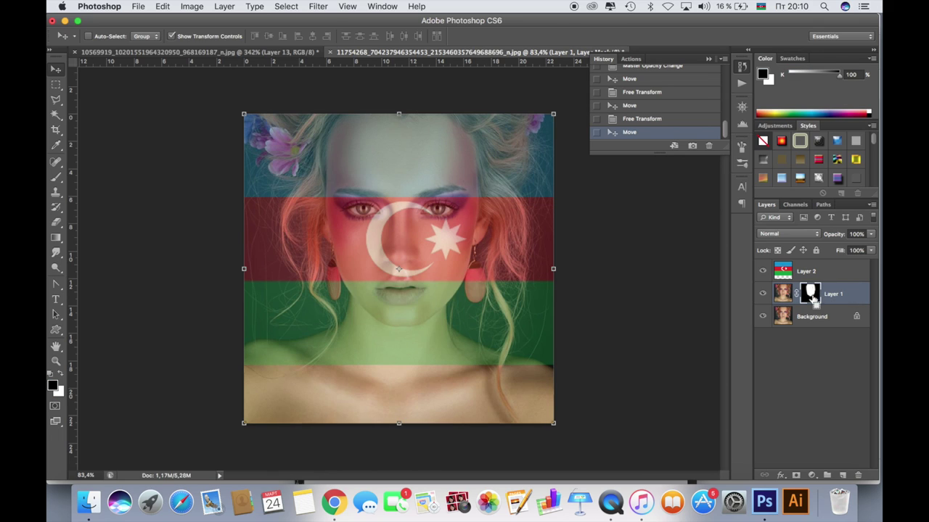
left_click(812, 293, "super")
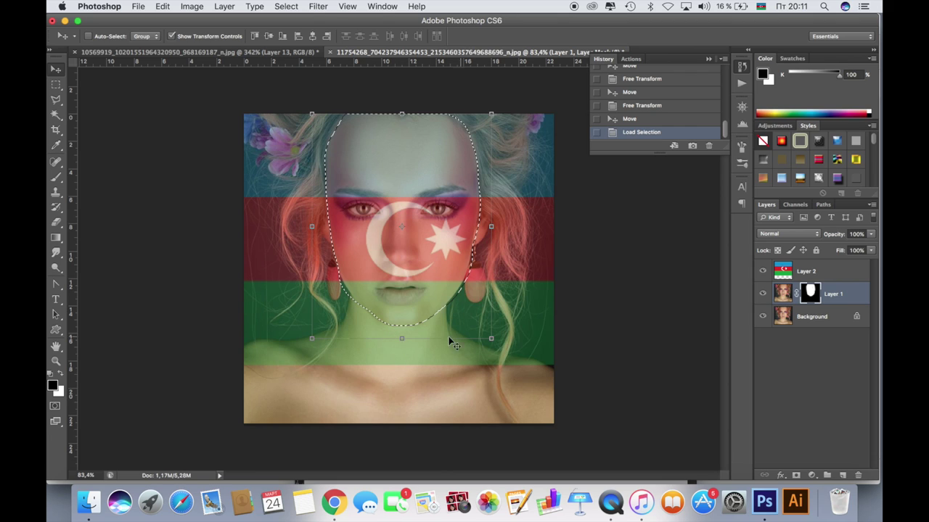
left_click(782, 273)
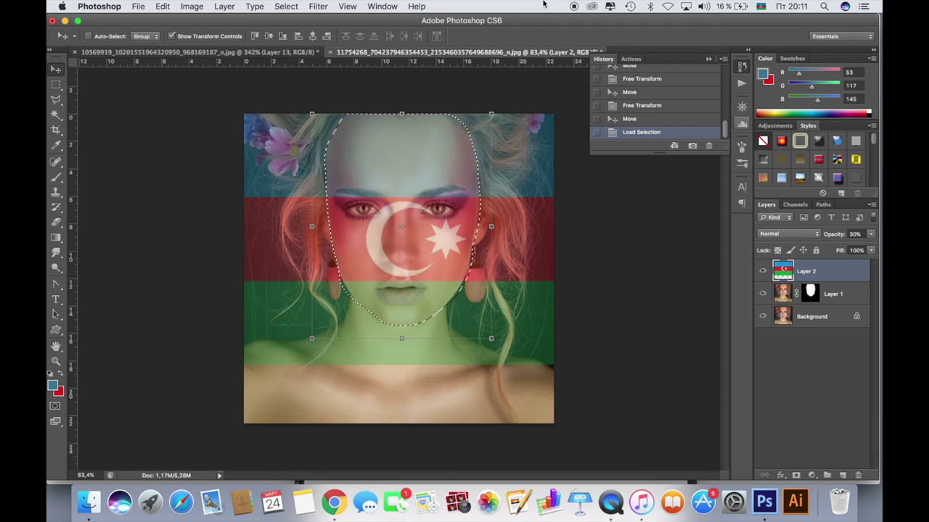
left_click(318, 6)
mouse_move(328, 153)
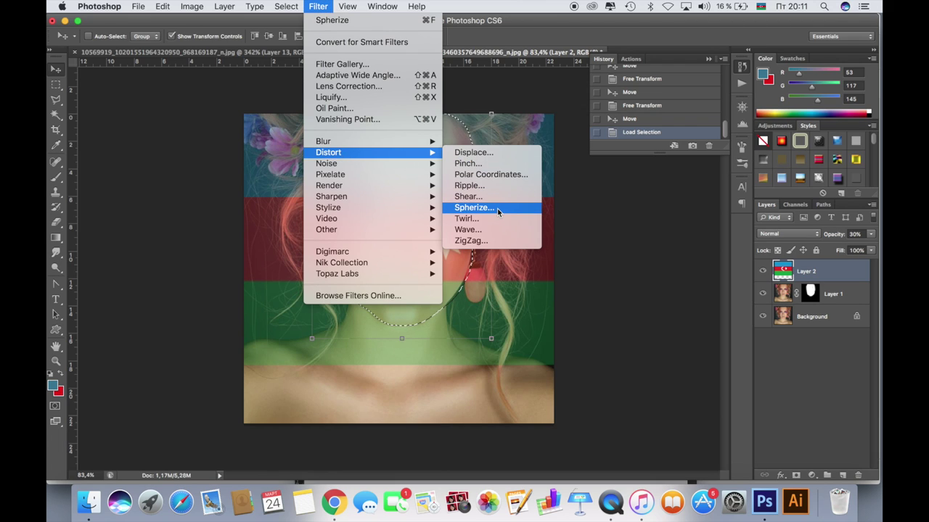
Apply a 100% Normal Spherize to the flag inside the face outline, then hide Layer 2
left_click(496, 208)
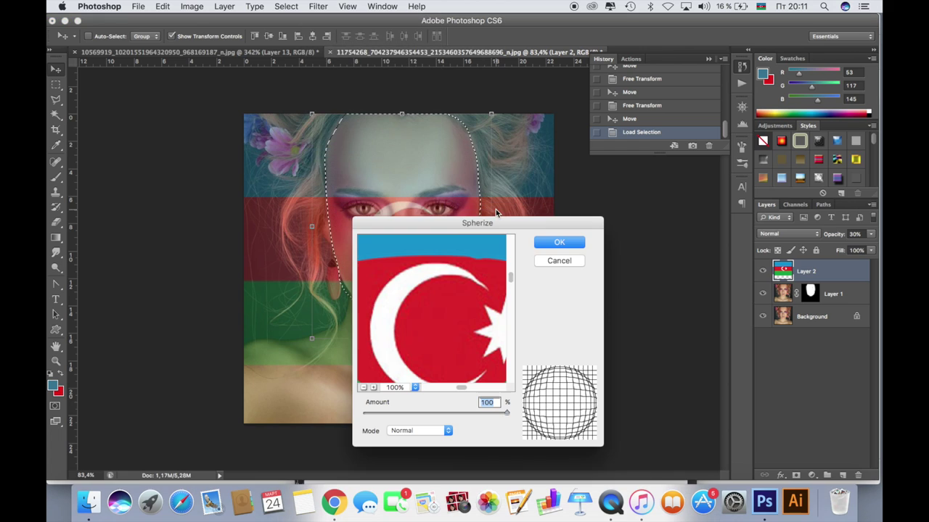
left_click_drag(464, 226, 704, 195)
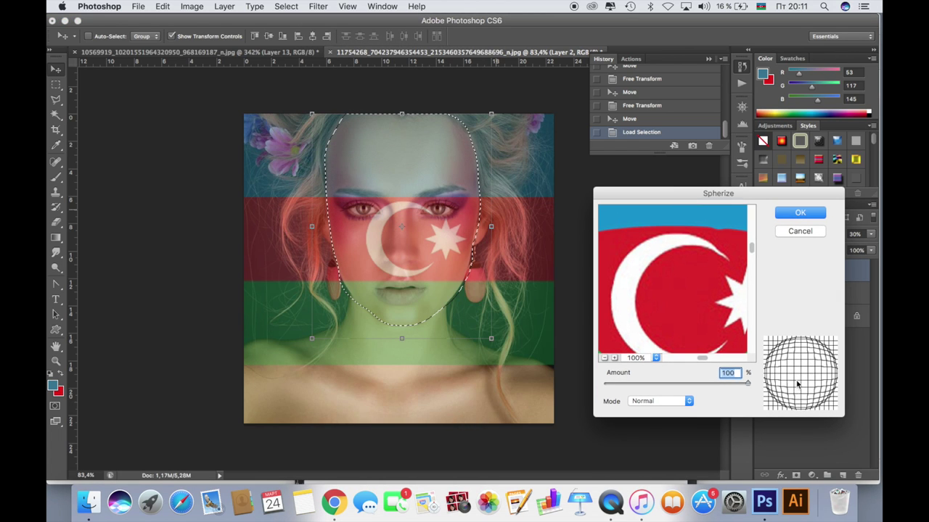
left_click(800, 214)
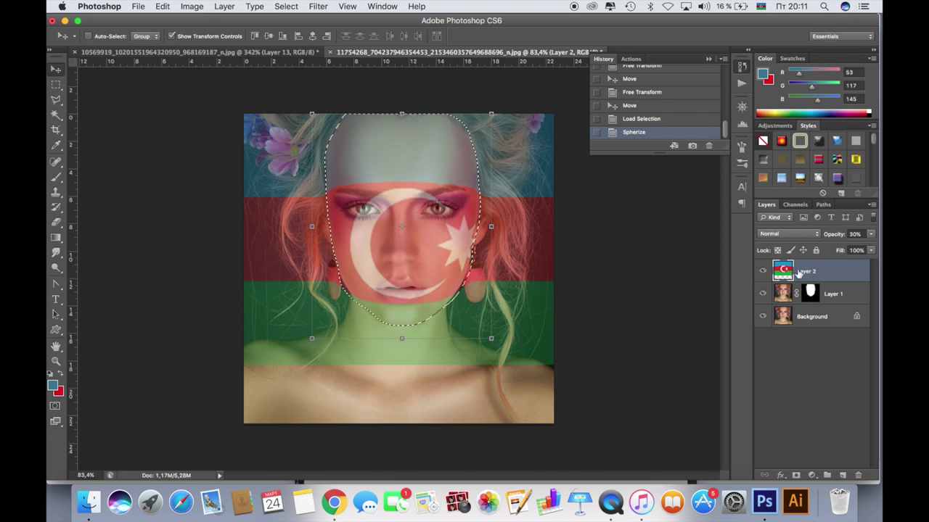
left_click(762, 271)
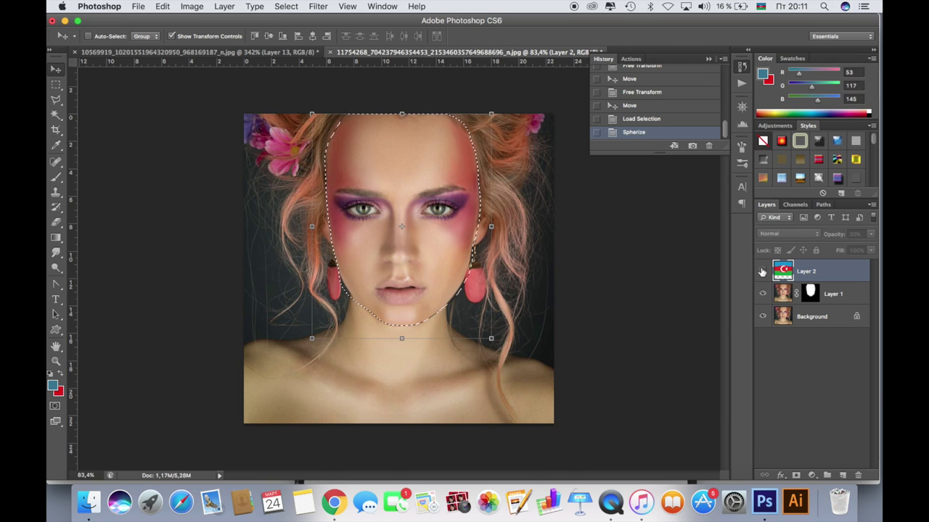
Deselect and desaturate Layer 1's face image to grayscale
key("super+d")
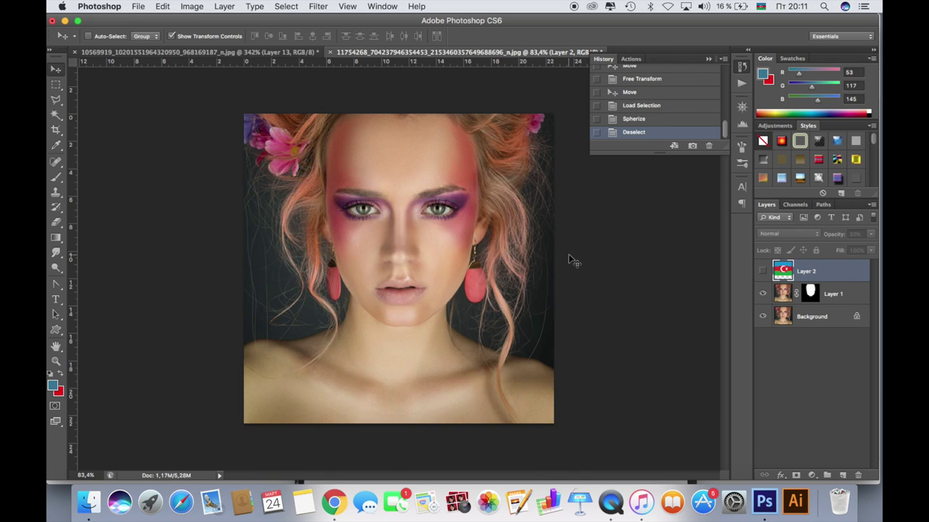
scroll(568, 259, "up", 3)
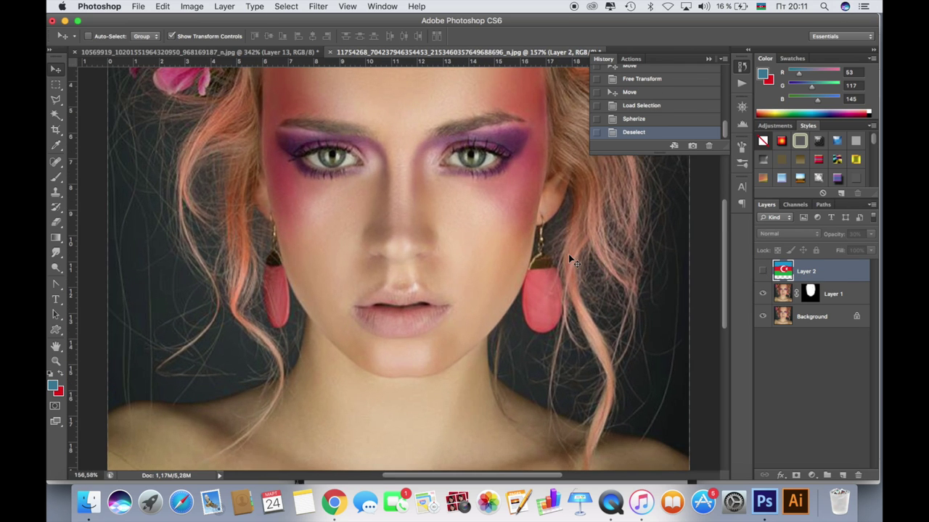
left_click(814, 299)
scroll(443, 243, "up", 3)
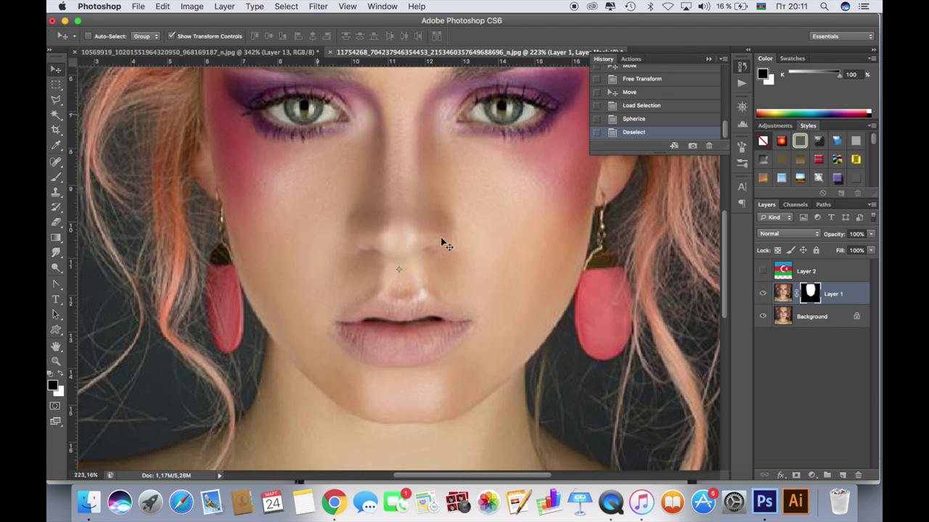
scroll(443, 243, "up", 3)
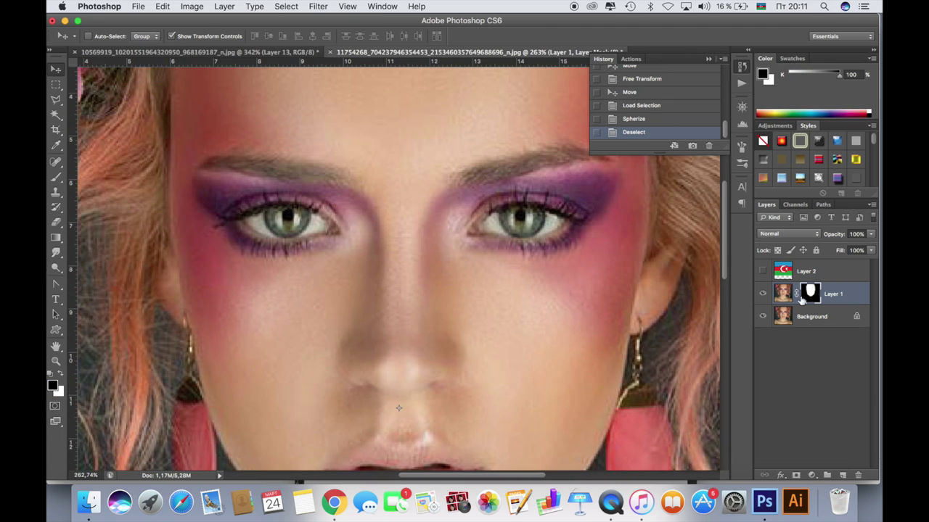
left_click(786, 297)
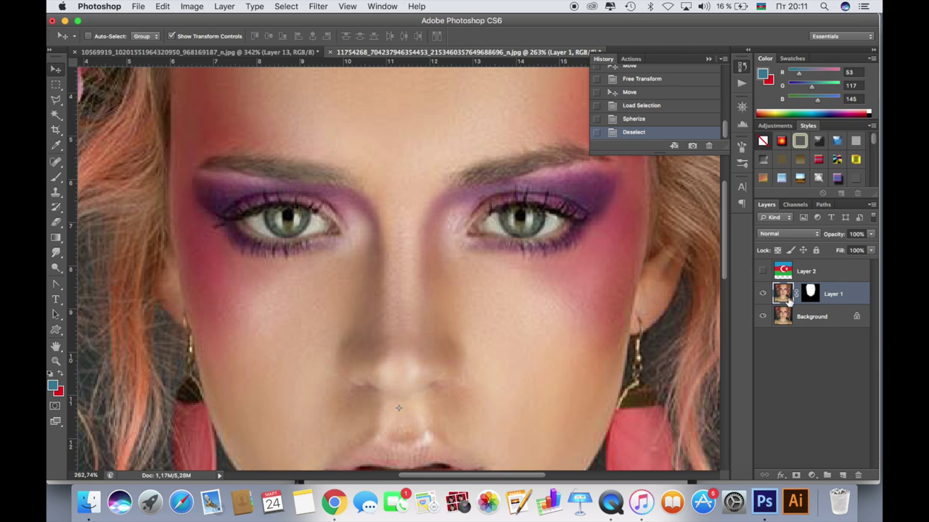
key("super+shift+u")
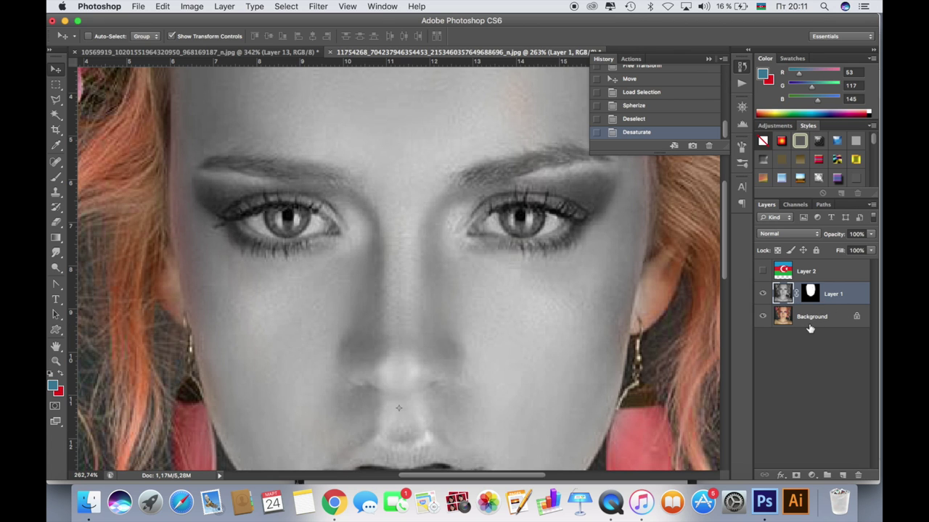
Pan around the grayscale face and target Layer 1's mask
scroll(546, 332, "down", 5)
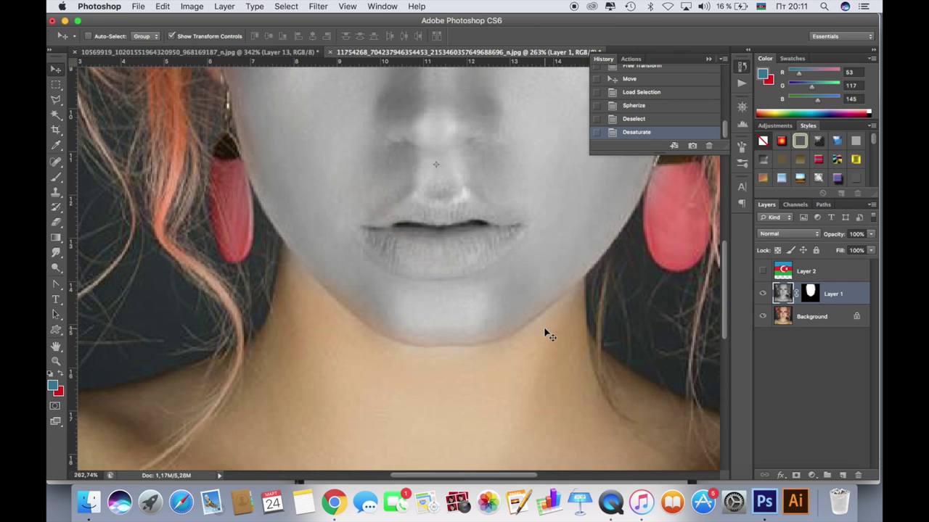
scroll(545, 333, "up", 3)
scroll(546, 332, "right", 2)
scroll(549, 335, "up", 2)
scroll(545, 331, "up", 3)
scroll(546, 331, "left", 5)
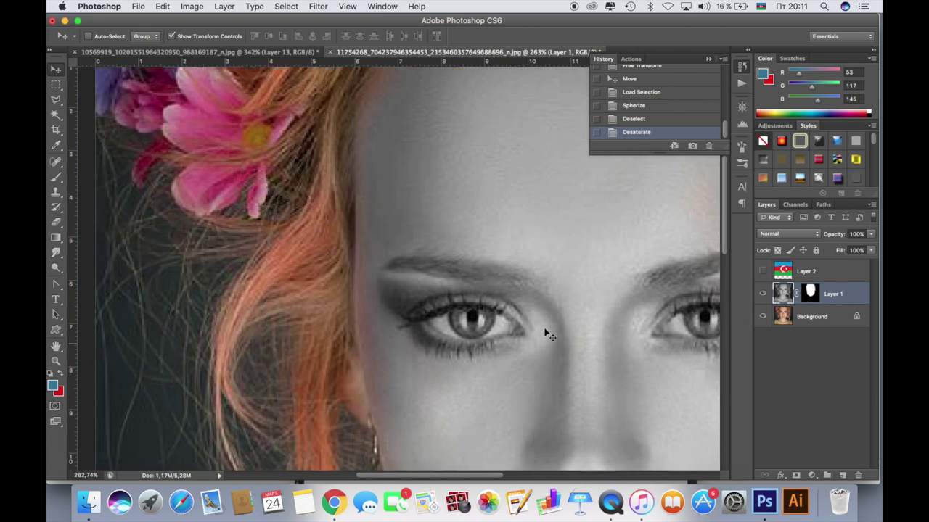
scroll(545, 331, "up", 2)
scroll(545, 331, "left", 2)
scroll(545, 331, "right", 2)
scroll(550, 336, "right", 4)
scroll(549, 335, "down", 2)
scroll(545, 332, "down", 1)
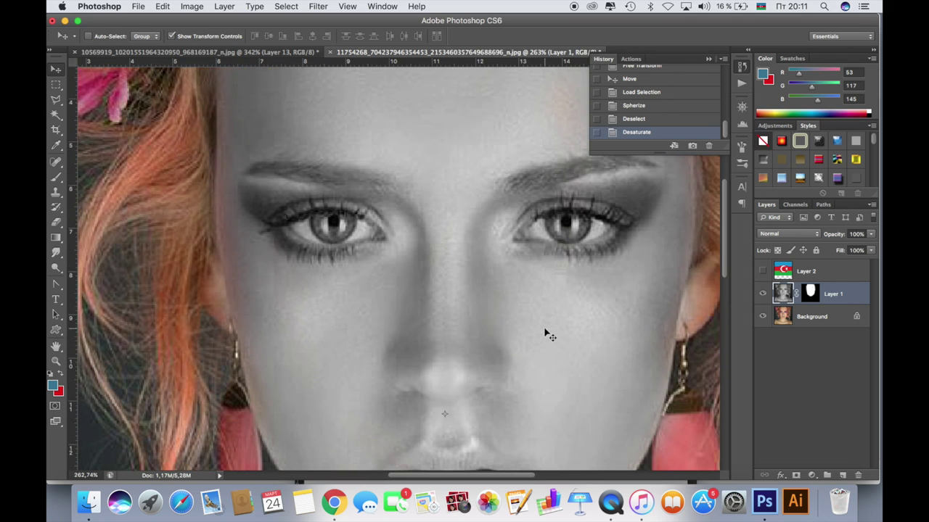
scroll(544, 331, "down", 3)
left_click(813, 294)
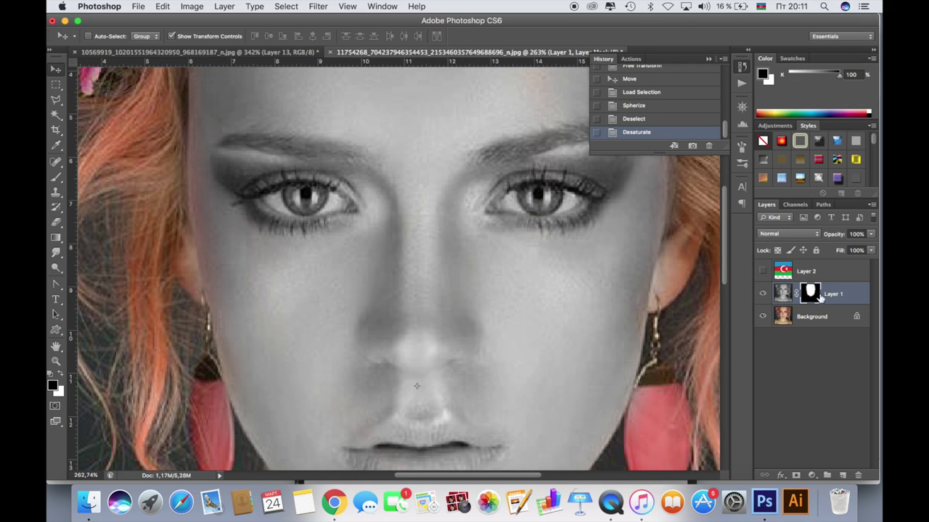
Set up a 15 px brush for painting on Layer 1's mask
left_click(56, 178)
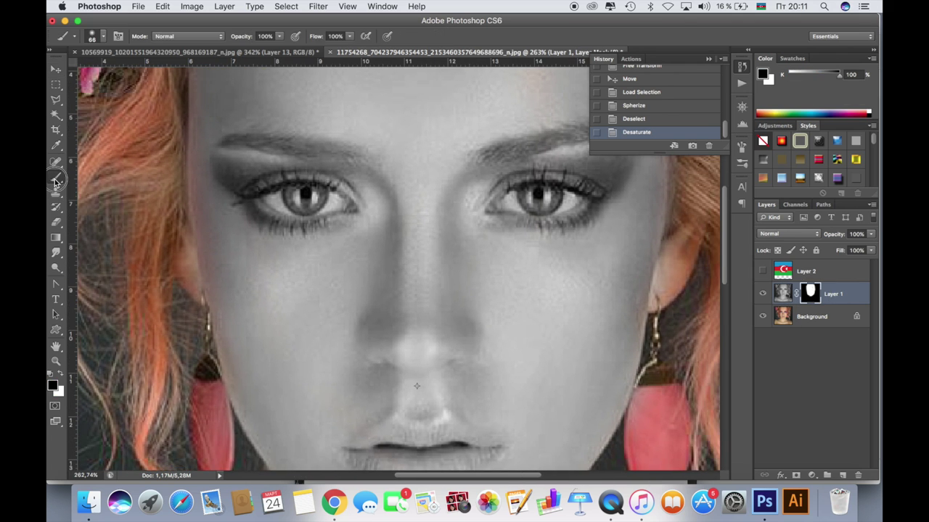
scroll(260, 214, "up", 2)
right_click(262, 212)
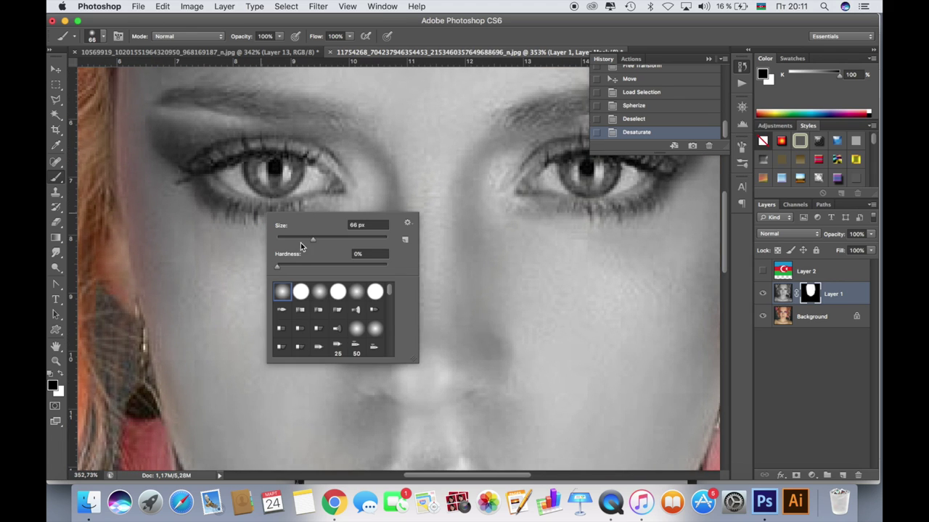
left_click_drag(312, 239, 283, 243)
left_click(225, 174)
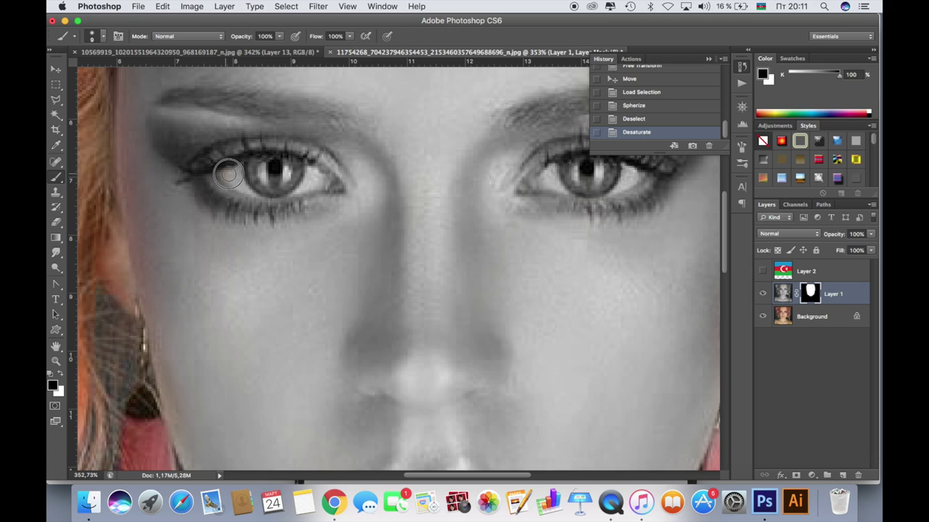
Paint the mask over both irises to restore their green, then zoom out
mouse_move(228, 172)
left_mouse_down()
mouse_move(303, 166)
mouse_move(334, 182)
mouse_move(242, 184)
mouse_move(301, 173)
mouse_move(323, 181)
mouse_move(241, 182)
mouse_move(312, 180)
mouse_move(264, 171)
mouse_move(232, 182)
mouse_move(287, 192)
mouse_move(319, 174)
mouse_move(236, 174)
left_mouse_up()
scroll(522, 192, "right", 5)
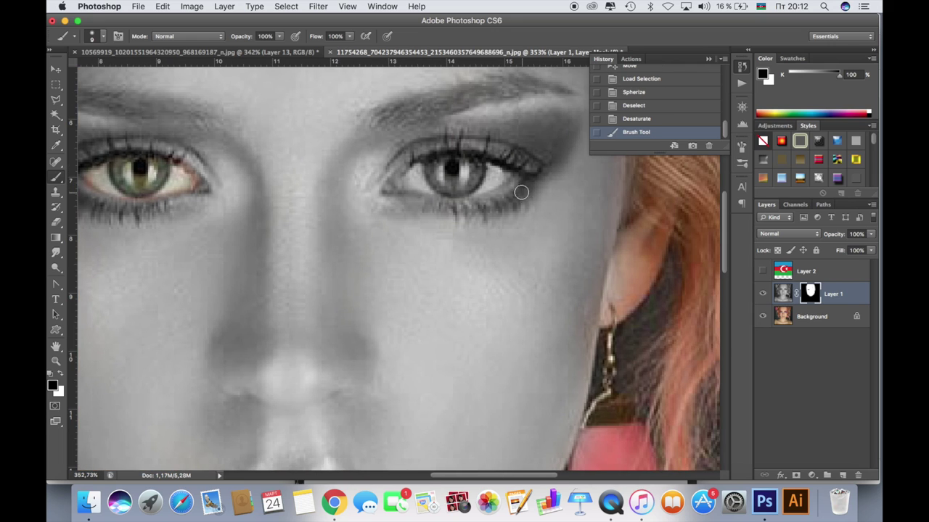
mouse_move(477, 168)
left_mouse_down()
mouse_move(446, 164)
mouse_move(413, 181)
mouse_move(450, 189)
mouse_move(504, 176)
mouse_move(409, 180)
mouse_move(483, 180)
mouse_move(481, 166)
mouse_move(429, 178)
mouse_move(478, 190)
mouse_move(500, 176)
mouse_move(454, 169)
mouse_move(414, 181)
mouse_move(483, 181)
left_mouse_up()
key("super+minus")
scroll(719, 308, "down", 3)
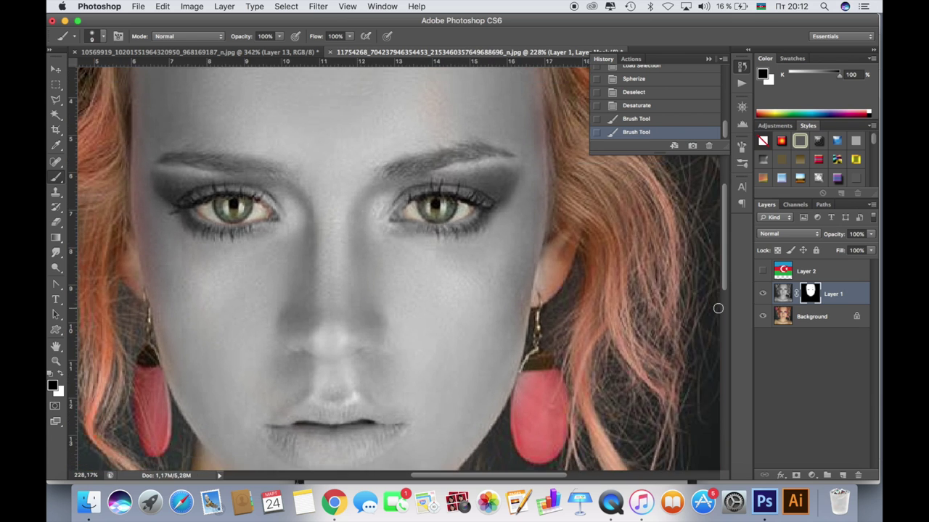
scroll(718, 308, "down", 3)
scroll(719, 308, "down", 2)
Make the Background photo and the flag layer visible again
left_click(763, 317)
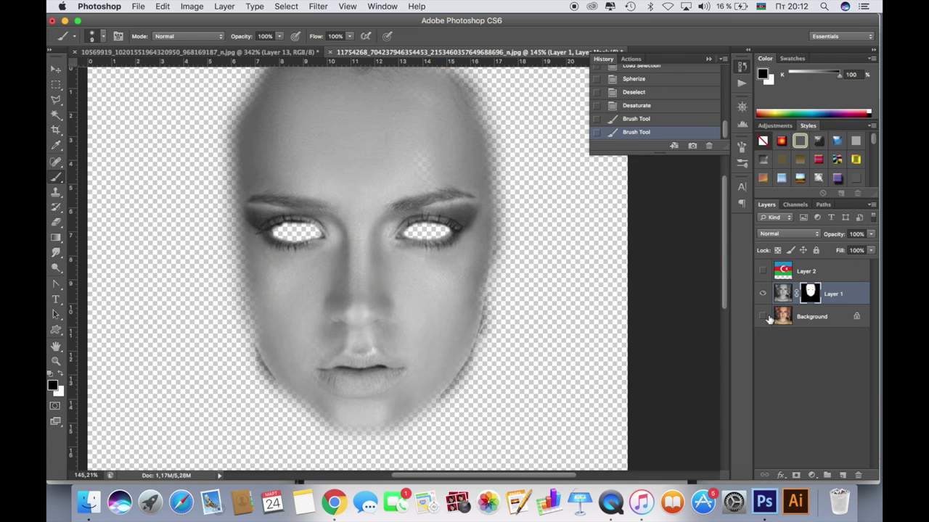
left_click(766, 319)
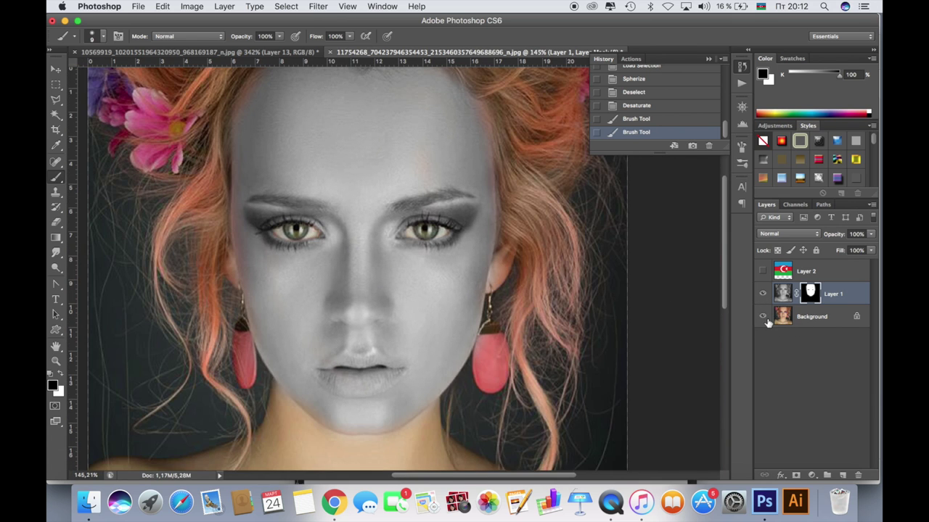
left_click(766, 319)
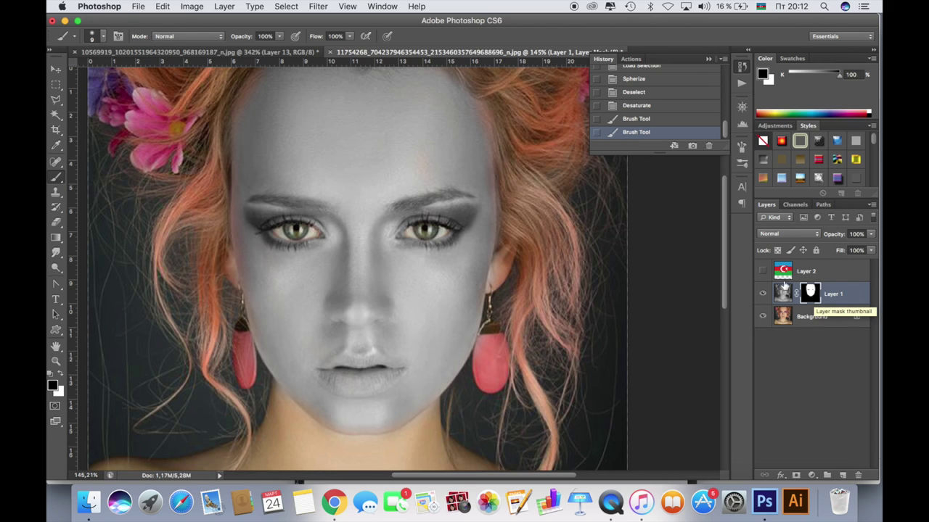
left_click(763, 271)
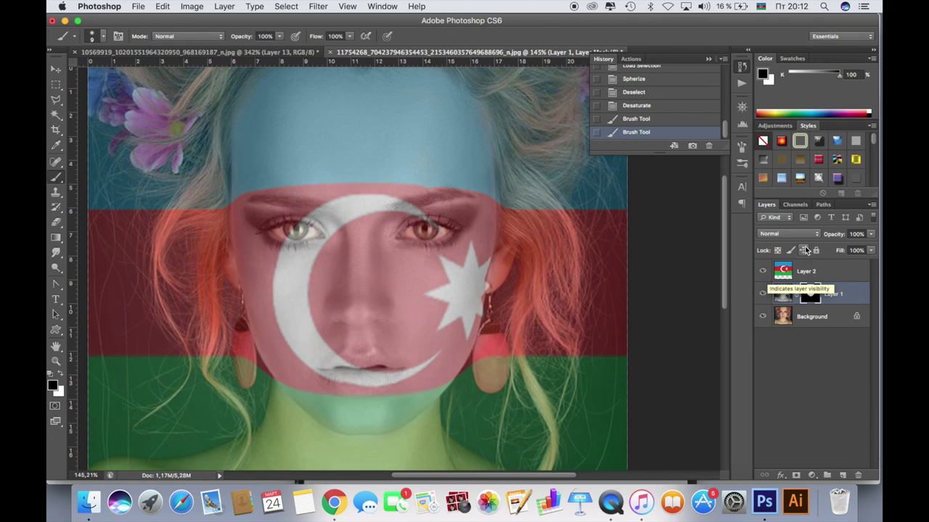
Set Layer 2 to 100% opacity, try Overlay blending, then undo the Overlay
left_click(869, 236)
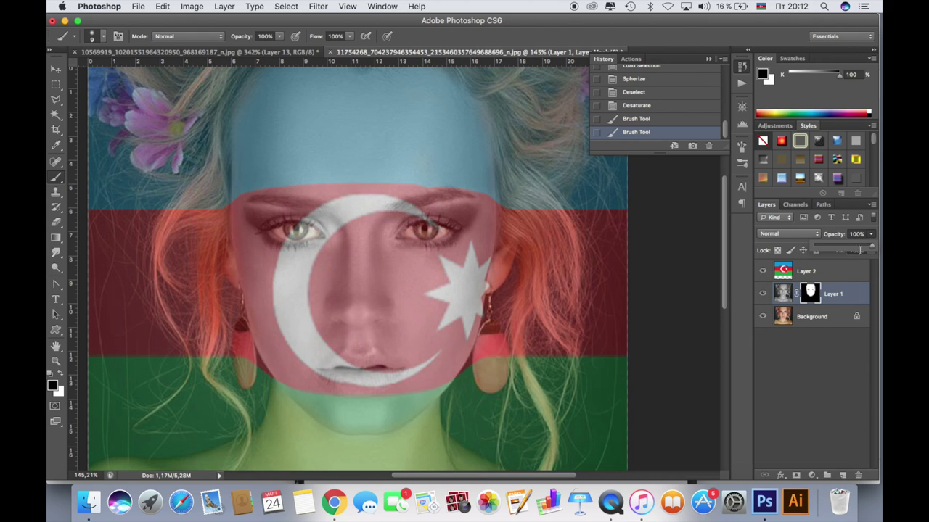
left_click(873, 235)
key("alt+bracketright")
left_click(873, 235)
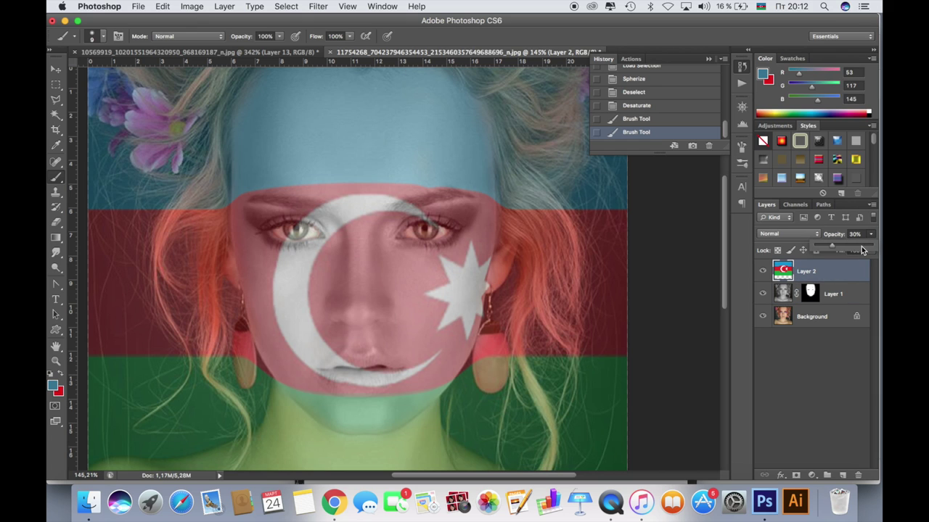
left_click(862, 251)
left_click(785, 234)
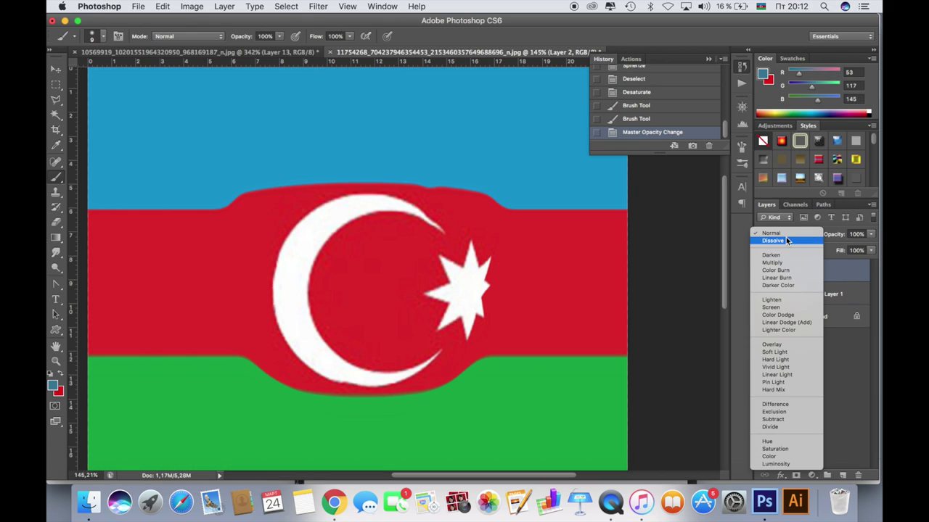
left_click(782, 346)
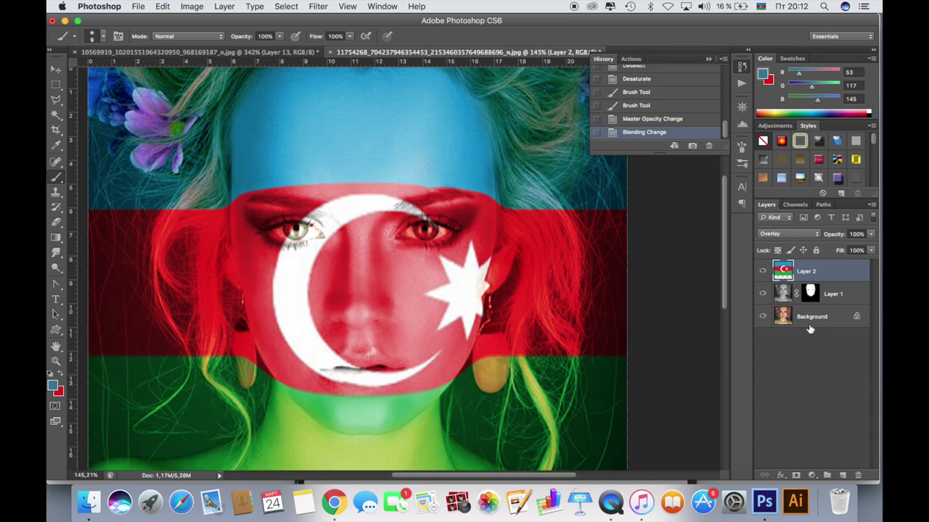
key("ctrl+z")
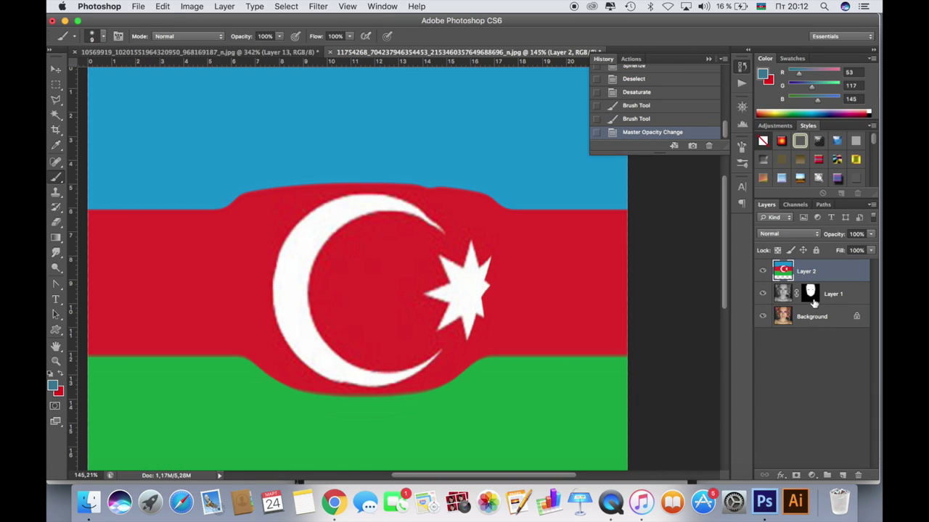
Alt-drag Layer 1's face mask onto Layer 2, undoing a stray Overlay on Layer 1
left_click(810, 294)
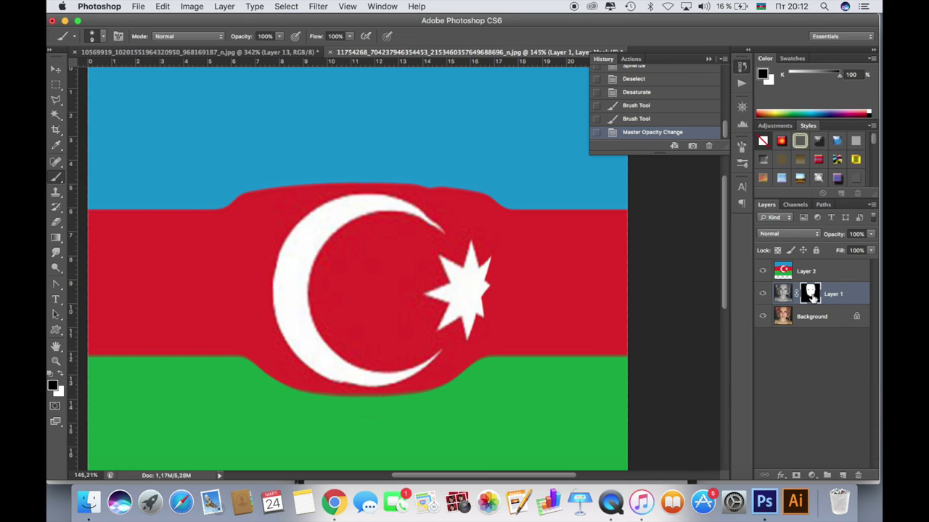
left_click_drag(809, 295, 811, 274)
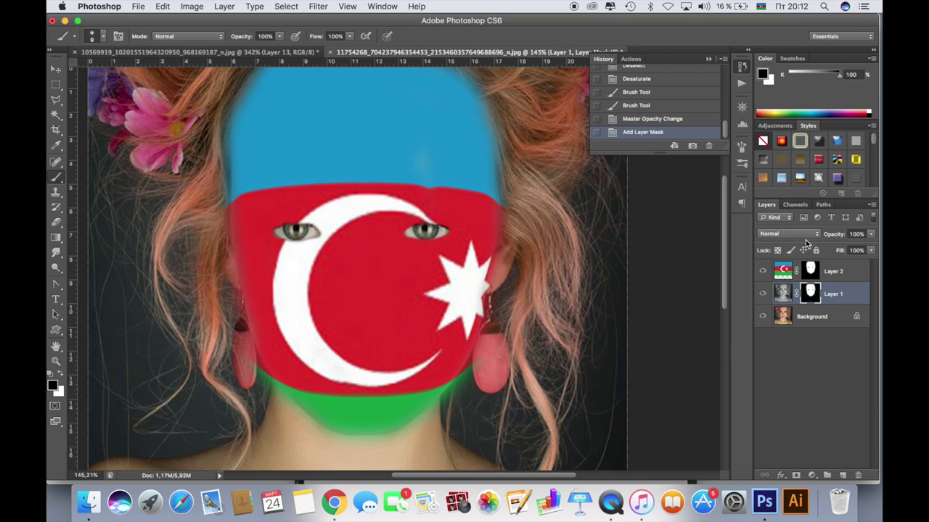
left_click(803, 237)
left_click(779, 345)
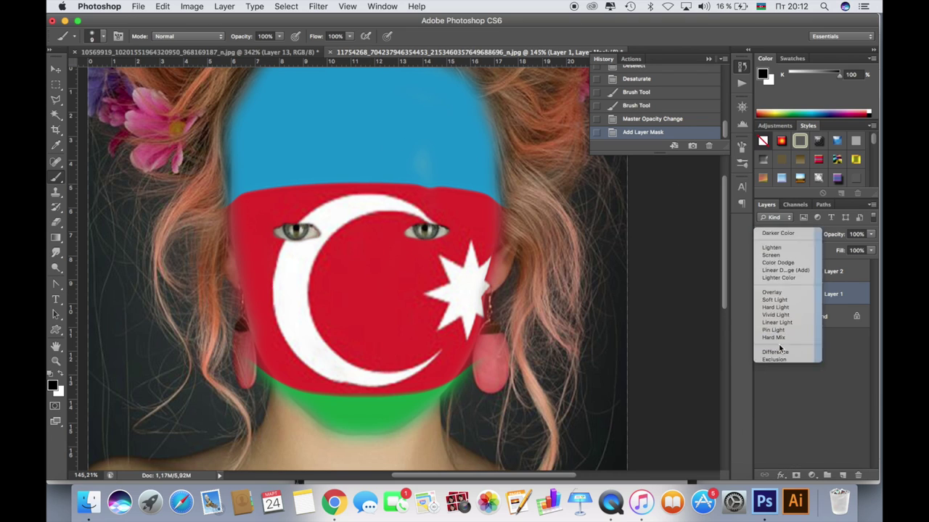
key("ctrl+z")
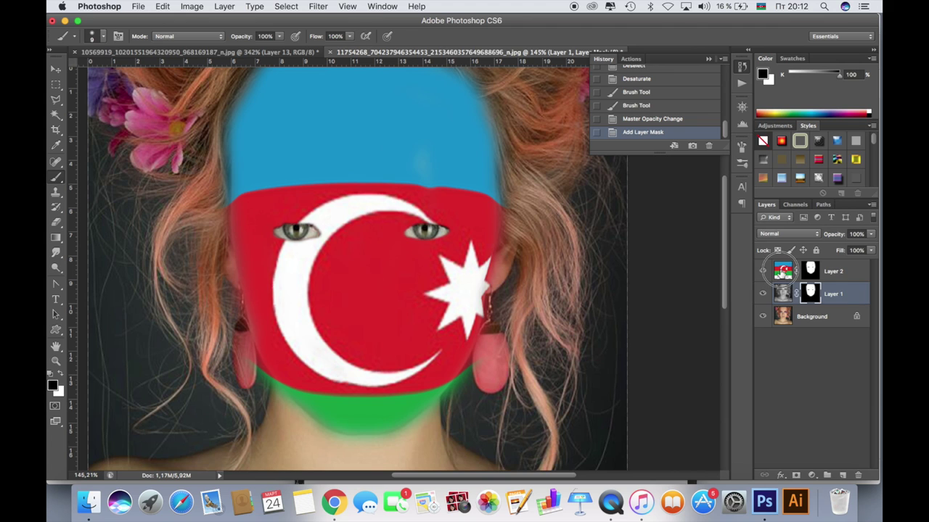
Set the flag layer Layer 2's blend mode to Overlay
left_click(782, 272)
left_click(791, 234)
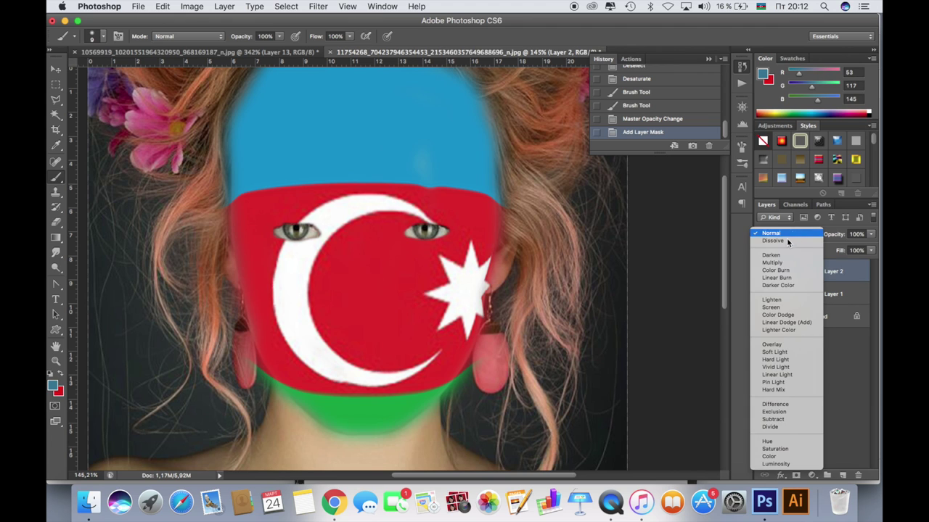
left_click(778, 346)
Lower the flag layer's opacity to 66%
scroll(475, 218, "down", 3)
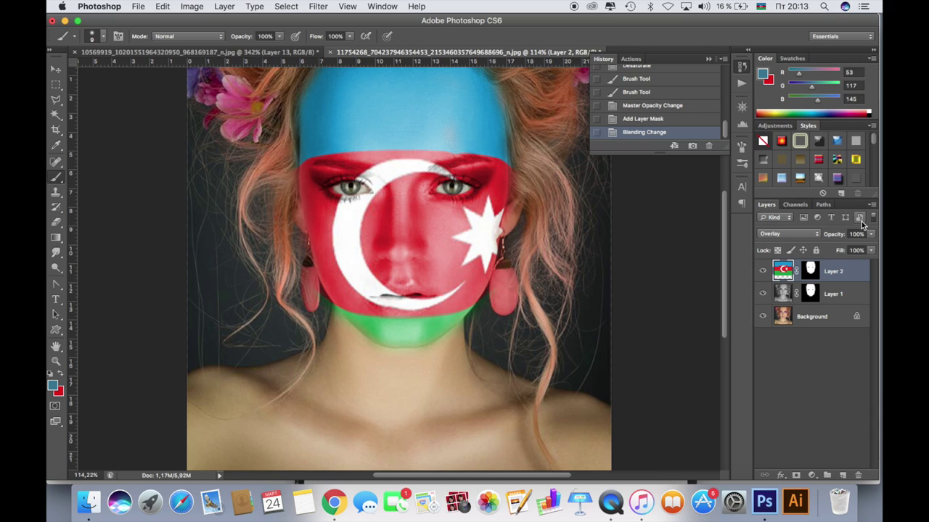
left_click(870, 234)
left_click_drag(869, 249, 852, 248)
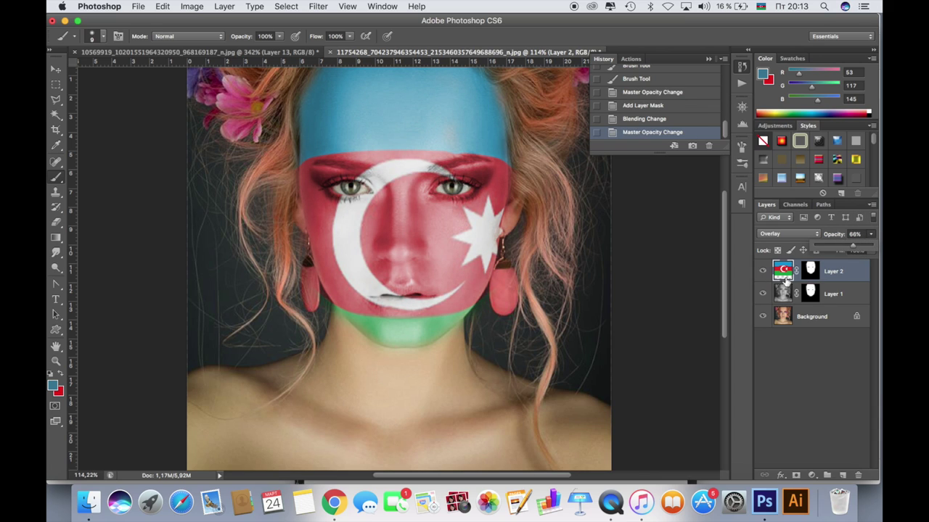
Apply Hue/Saturation with Saturation -35 and Lightness -28, then raise opacity to about 89%
key("ctrl+u")
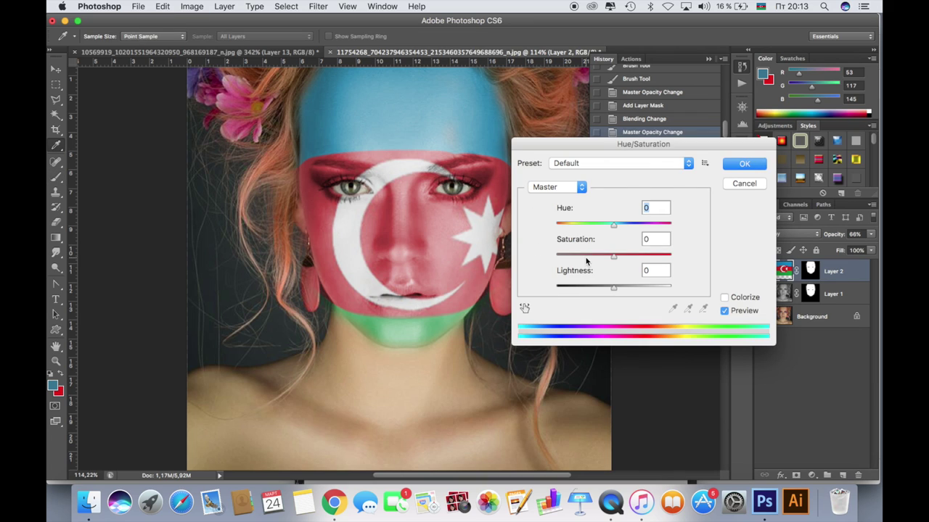
left_click_drag(604, 257, 593, 256)
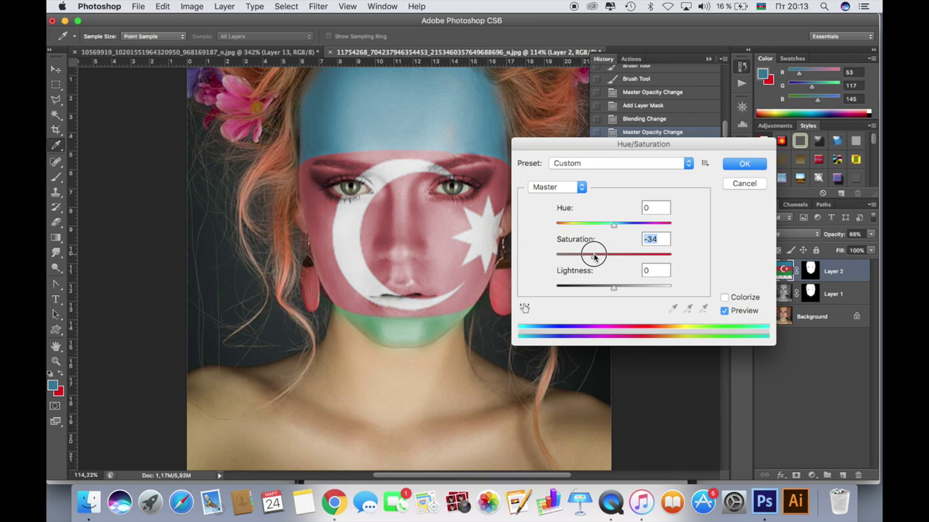
left_click_drag(602, 288, 598, 291)
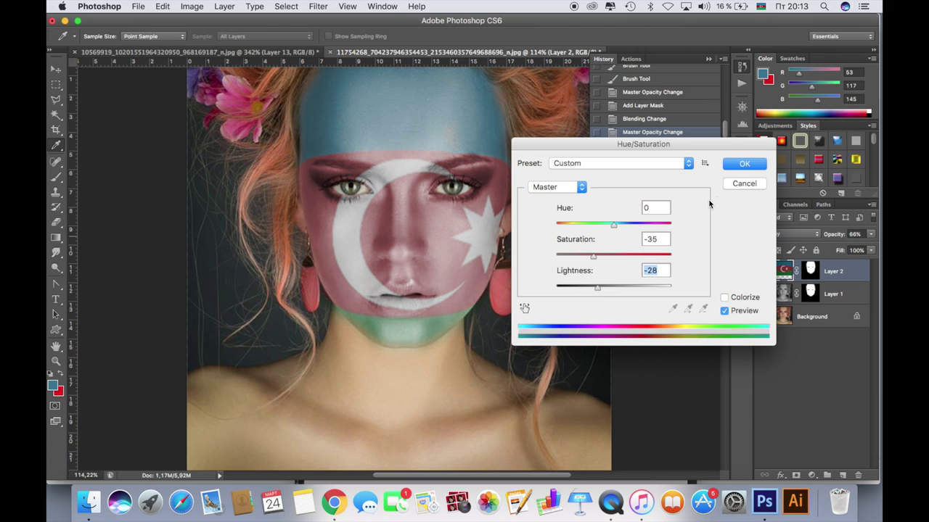
left_click(743, 164)
left_click_drag(871, 233, 868, 250)
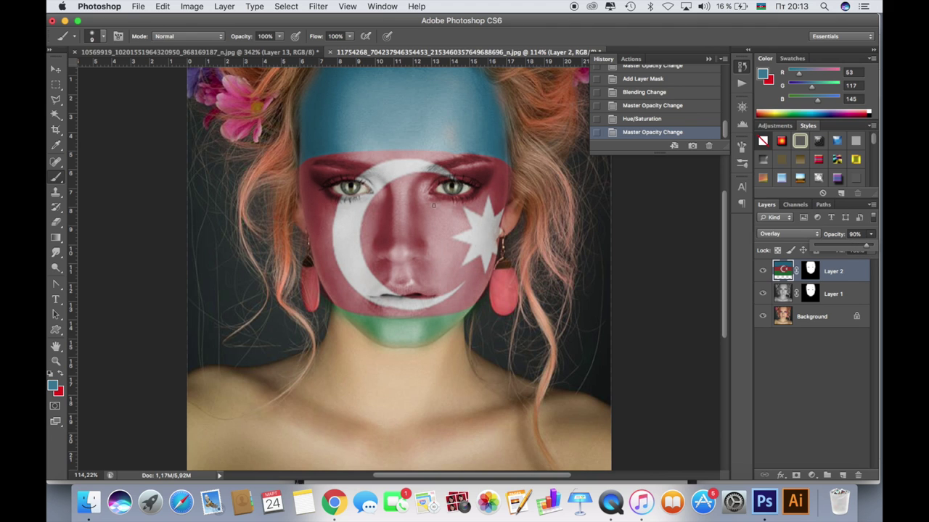
Apply a second Hue/Saturation pass to Layer 2 with Saturation +19
scroll(393, 209, "down", 3)
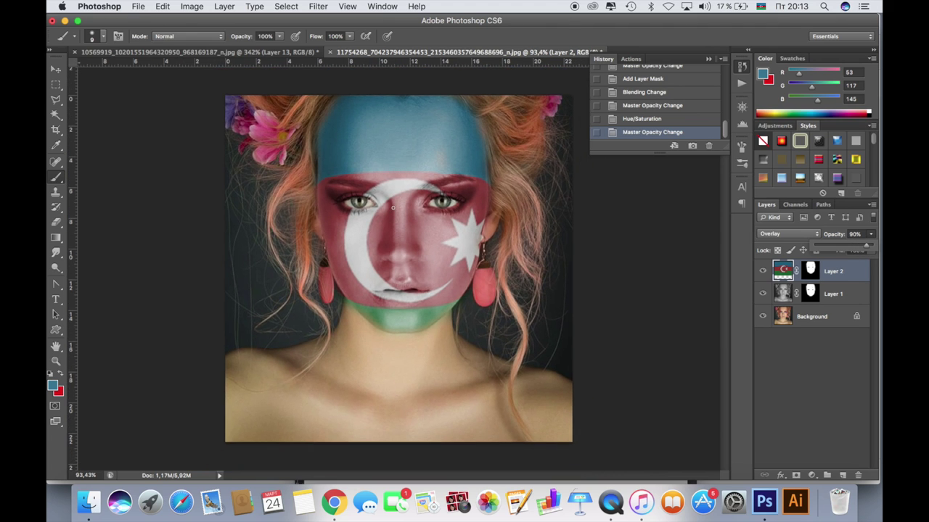
scroll(392, 208, "up", 3)
scroll(393, 209, "up", 1)
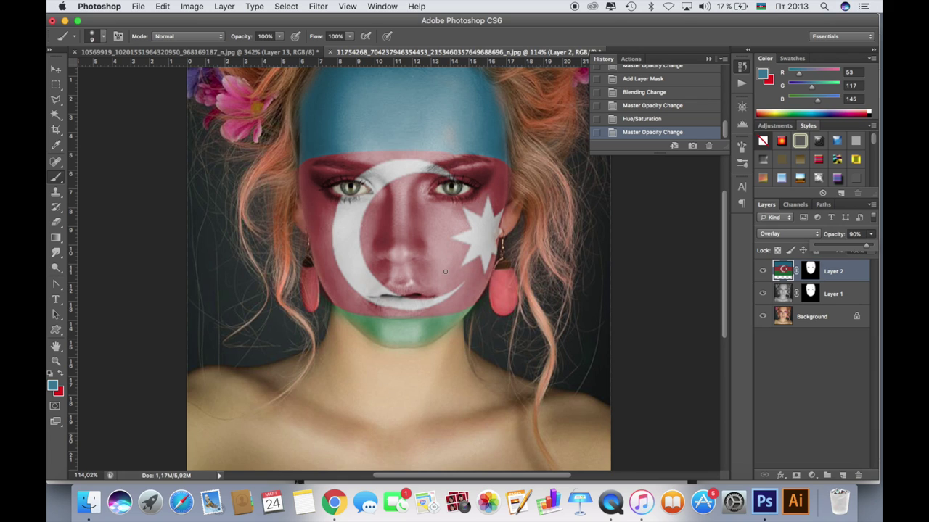
scroll(445, 271, "down", 5)
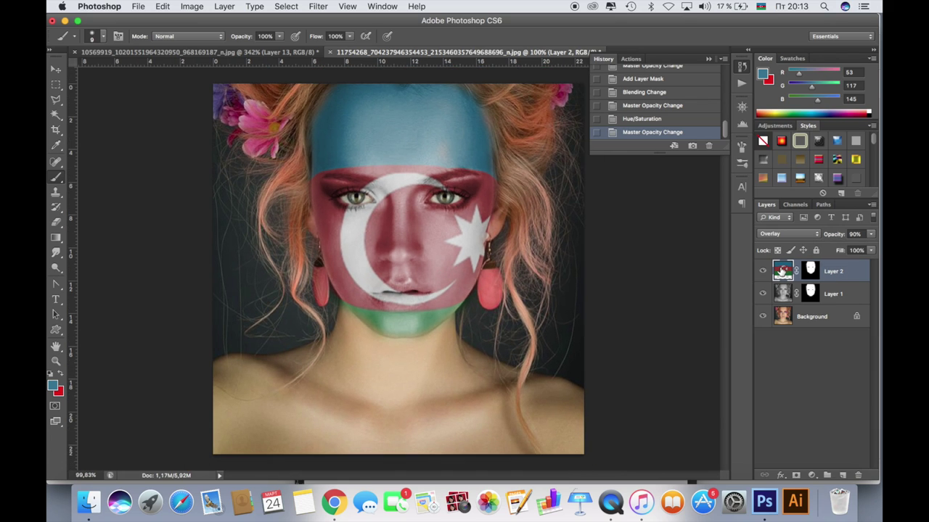
key("super+u")
left_click_drag(614, 260, 624, 262)
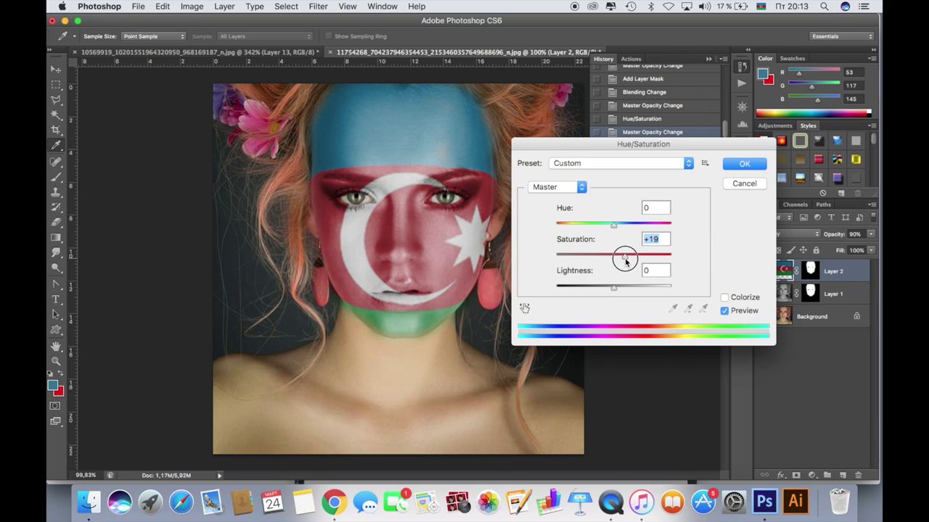
left_click(754, 163)
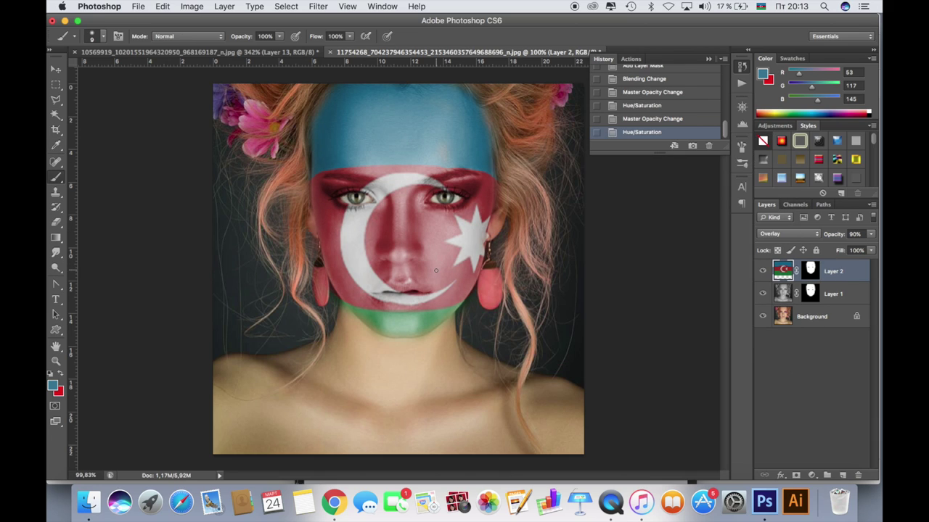
scroll(436, 271, "up", 1)
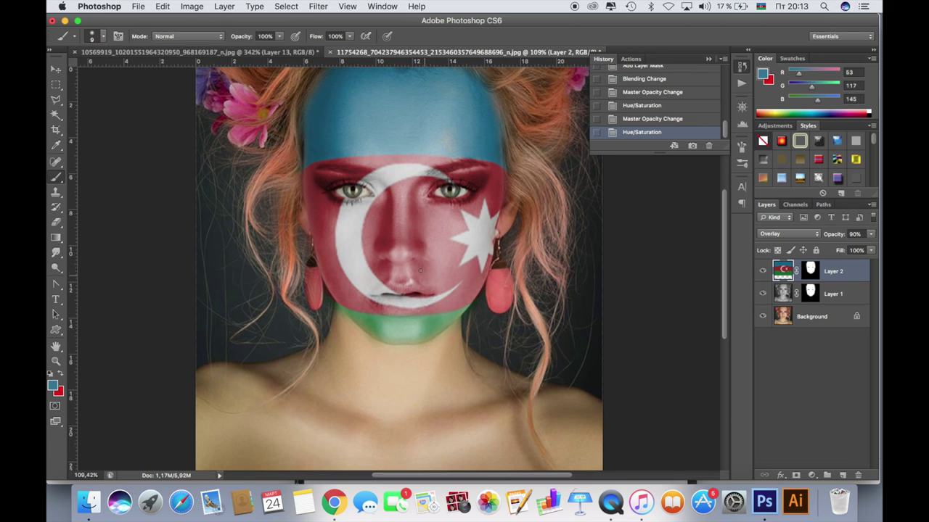
scroll(420, 271, "up", 2)
scroll(406, 276, "up", 1)
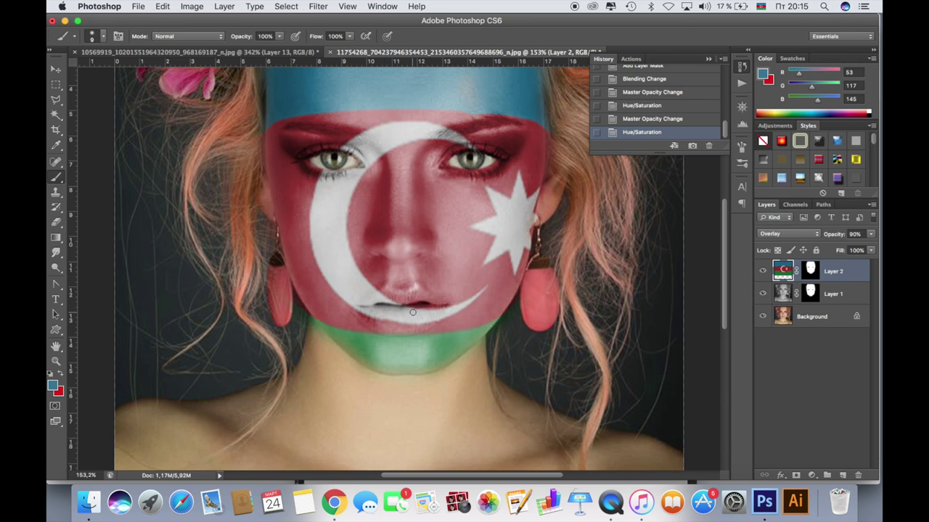
scroll(412, 312, "up", 3)
scroll(391, 341, "up", 2)
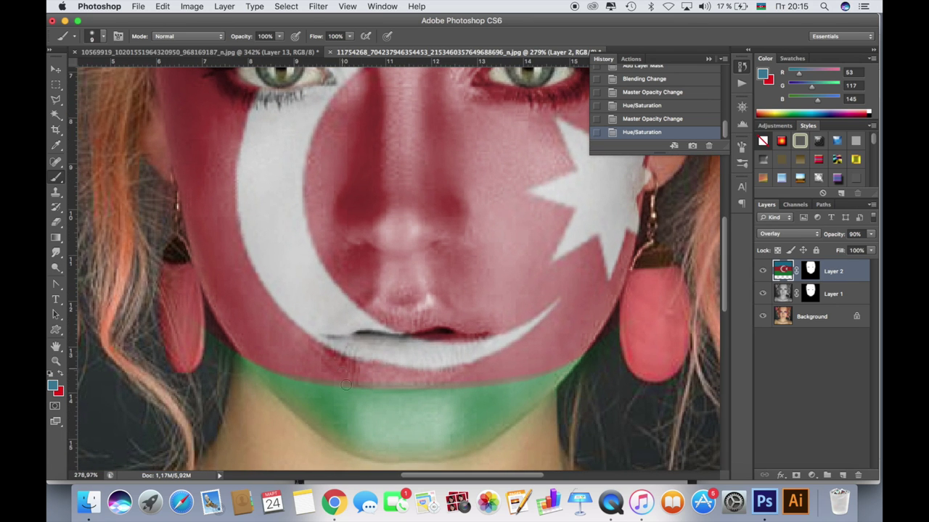
scroll(349, 384, "up", 2)
scroll(355, 382, "up", 6)
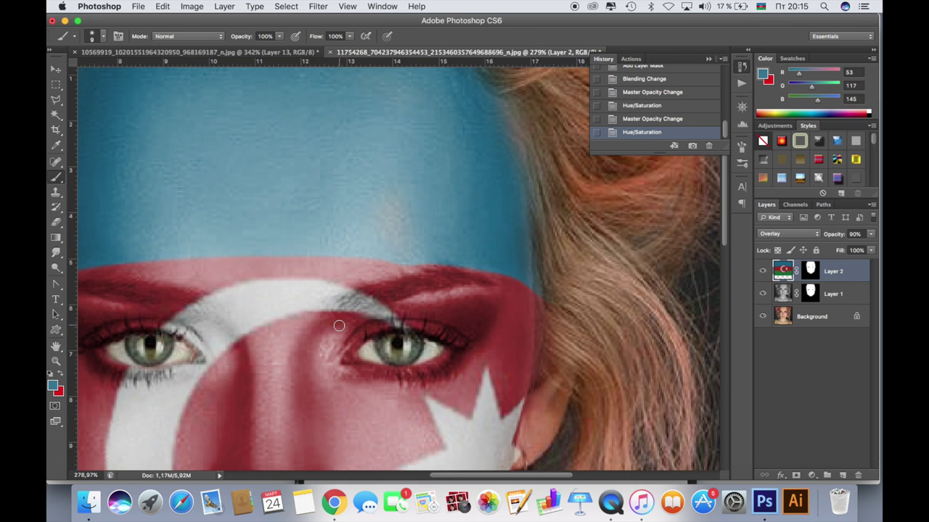
scroll(339, 325, "down", 2)
scroll(339, 326, "down", 2)
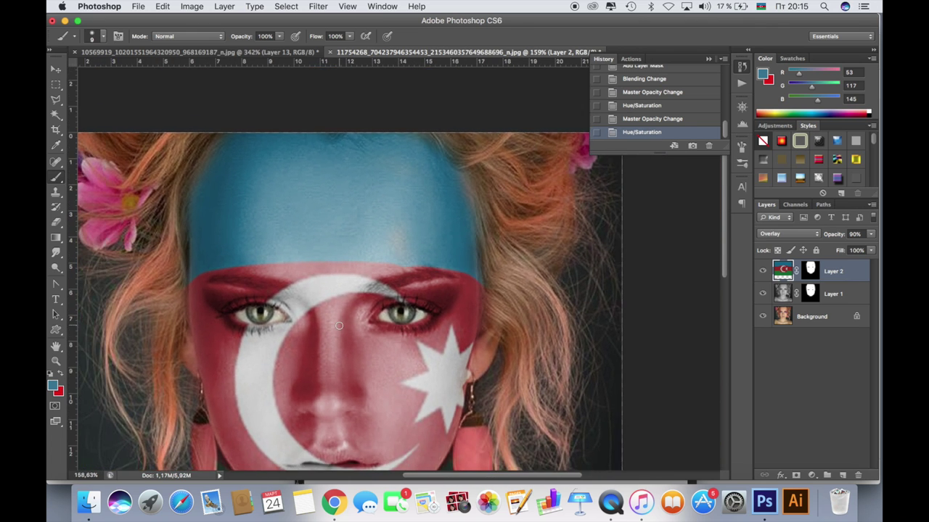
scroll(338, 325, "down", 1)
scroll(338, 325, "down", 1)
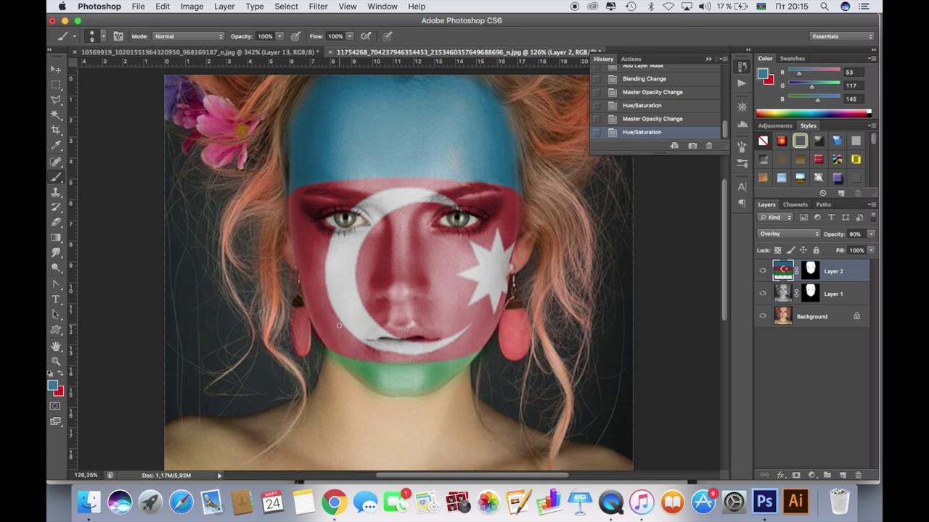